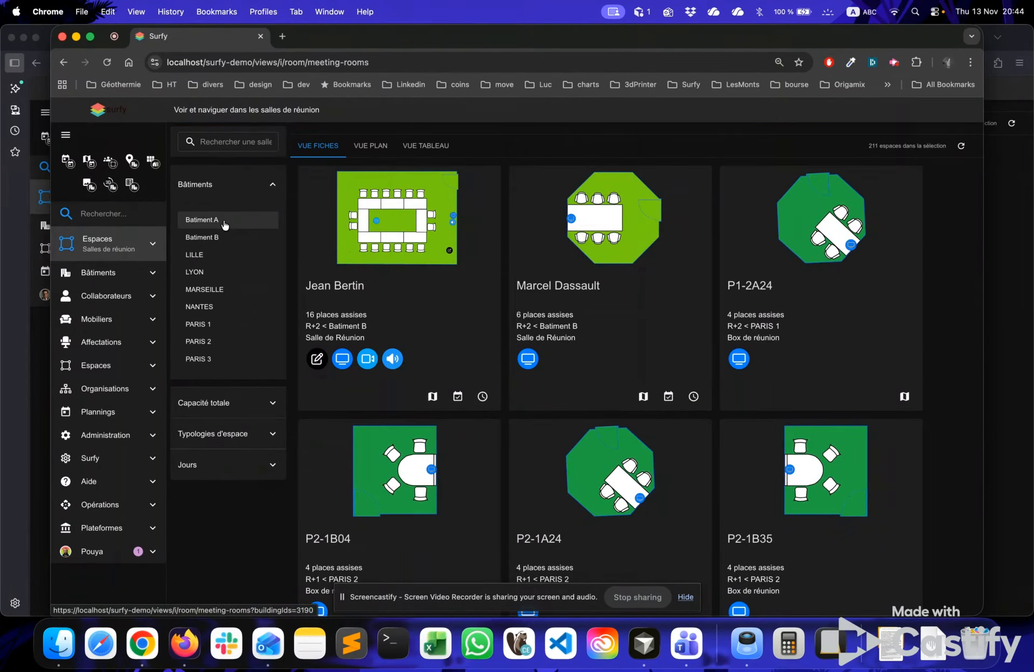
# Filter the meeting rooms to those on floor R+2 of Batiment A
pyautogui.click(205, 219)
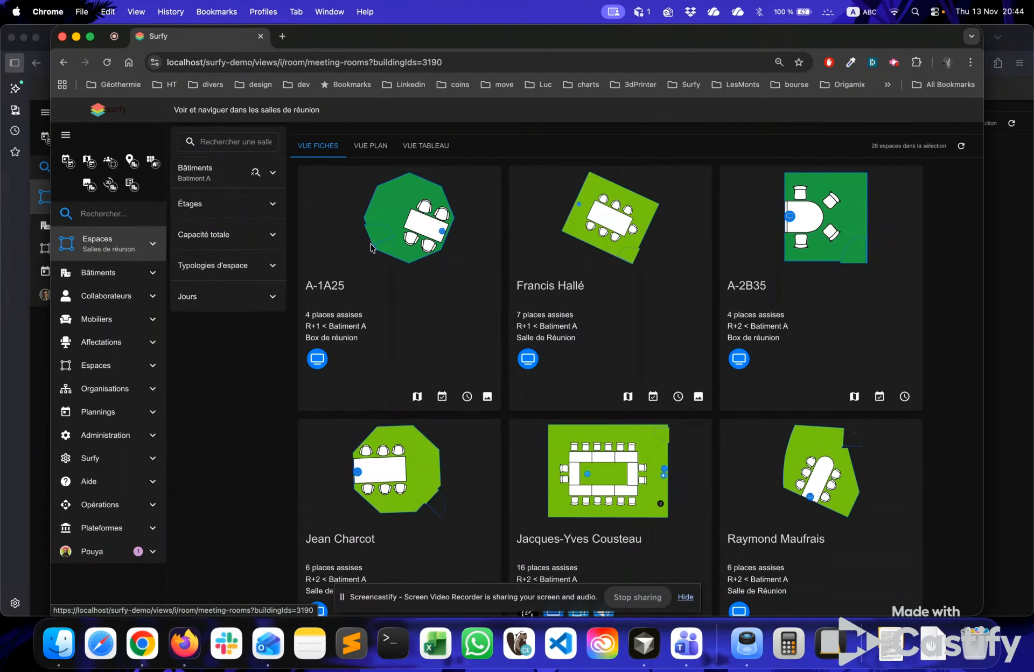
pyautogui.click(247, 216)
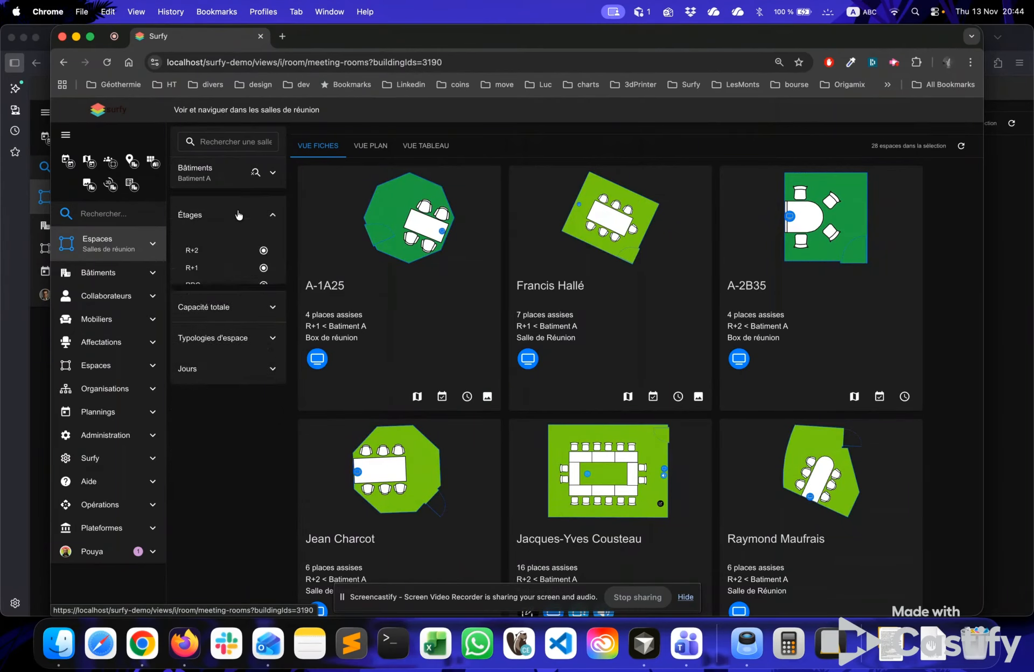
pyautogui.click(230, 252)
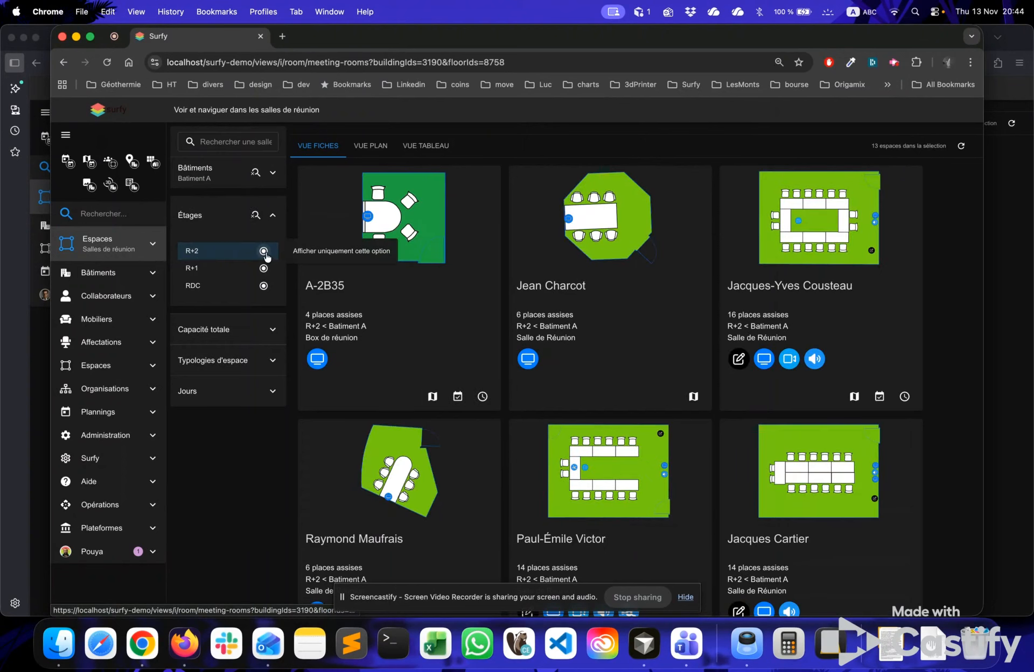
# Limit the meeting rooms to a total capacity of 6 and clear the floor filter
pyautogui.click(232, 333)
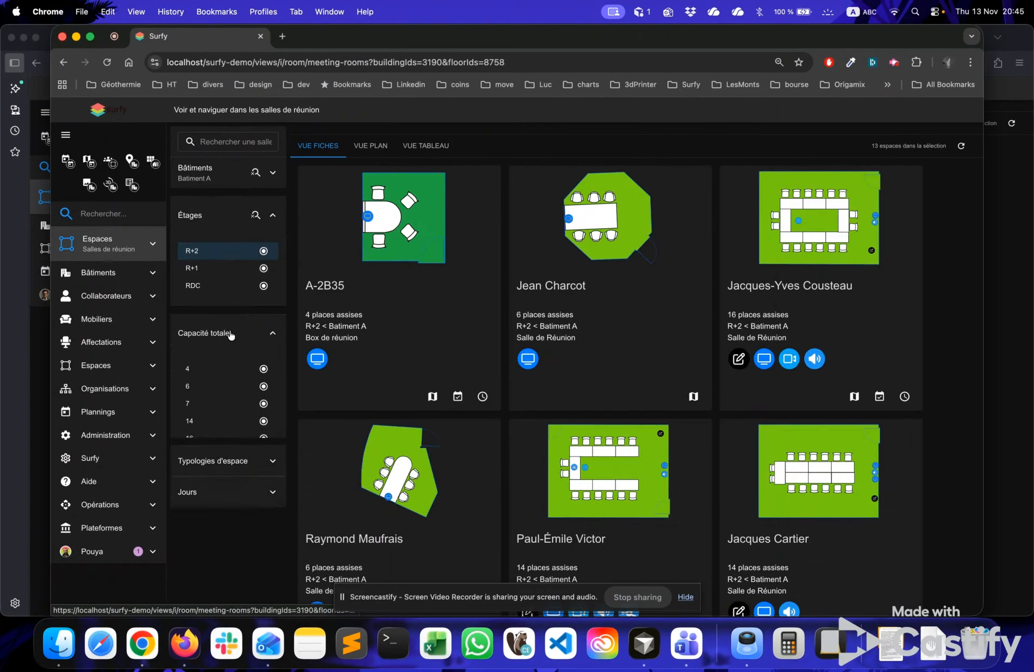
pyautogui.click(216, 387)
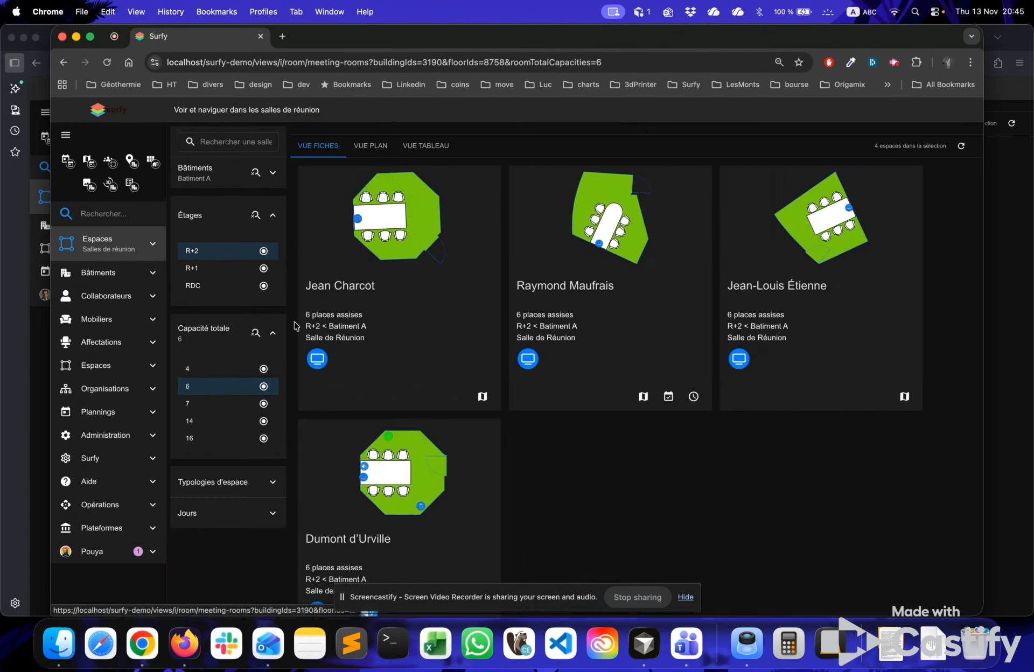
pyautogui.click(256, 215)
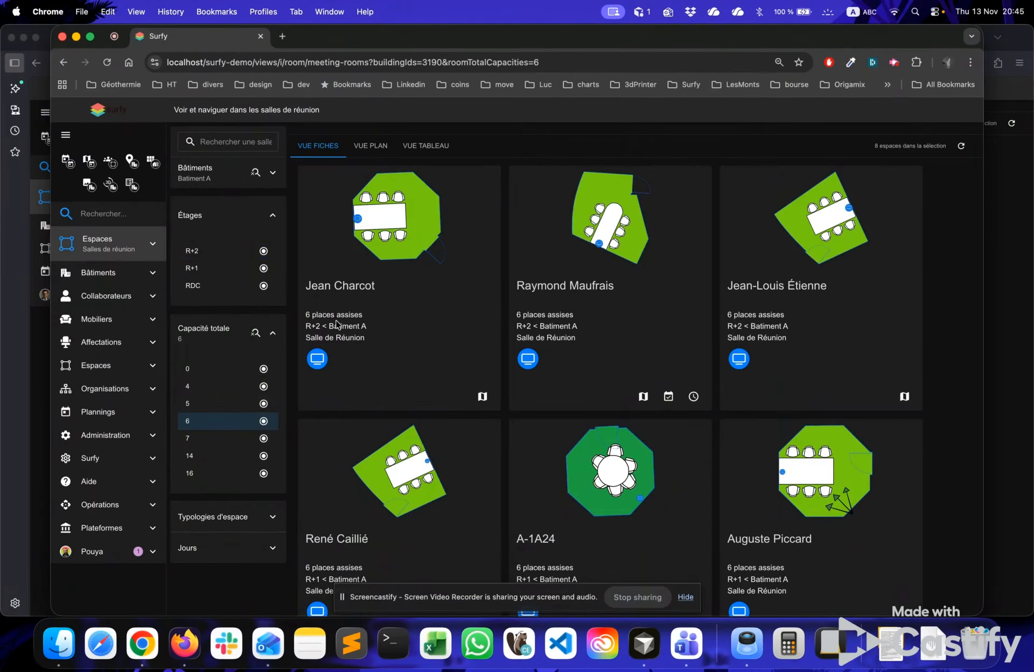
# View the filtered rooms as a table and on the plan, returning to the card view
pyautogui.click(431, 146)
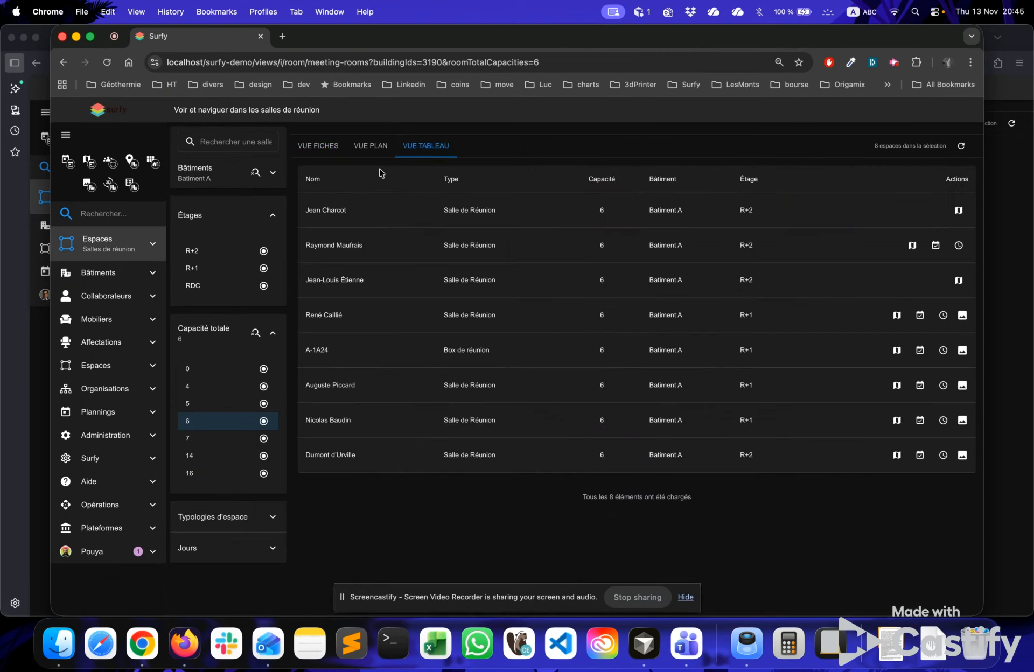
pyautogui.click(373, 146)
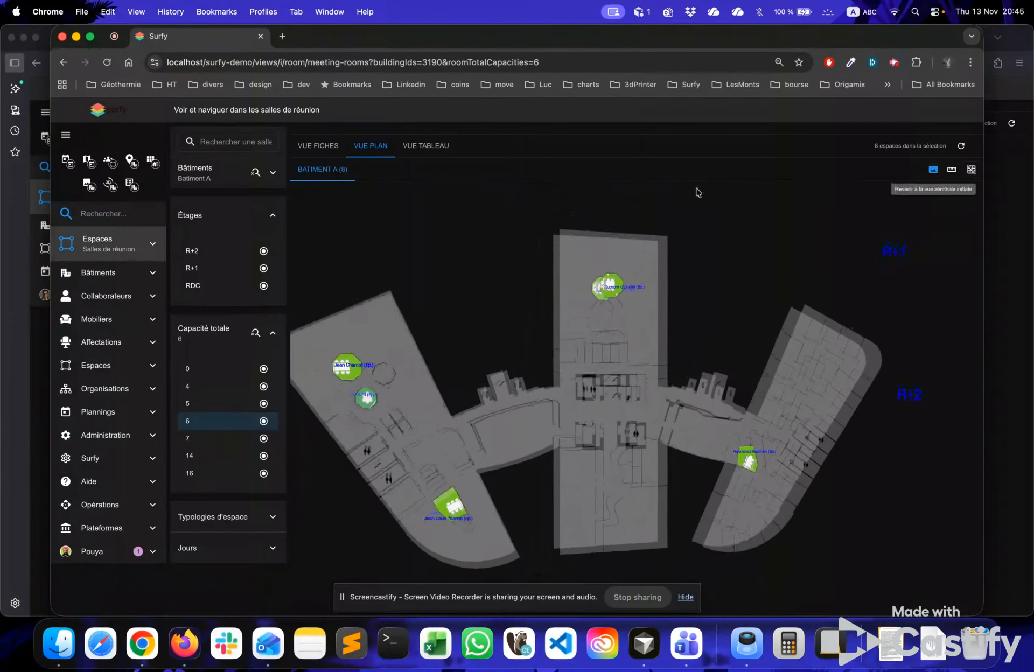
pyautogui.click(318, 152)
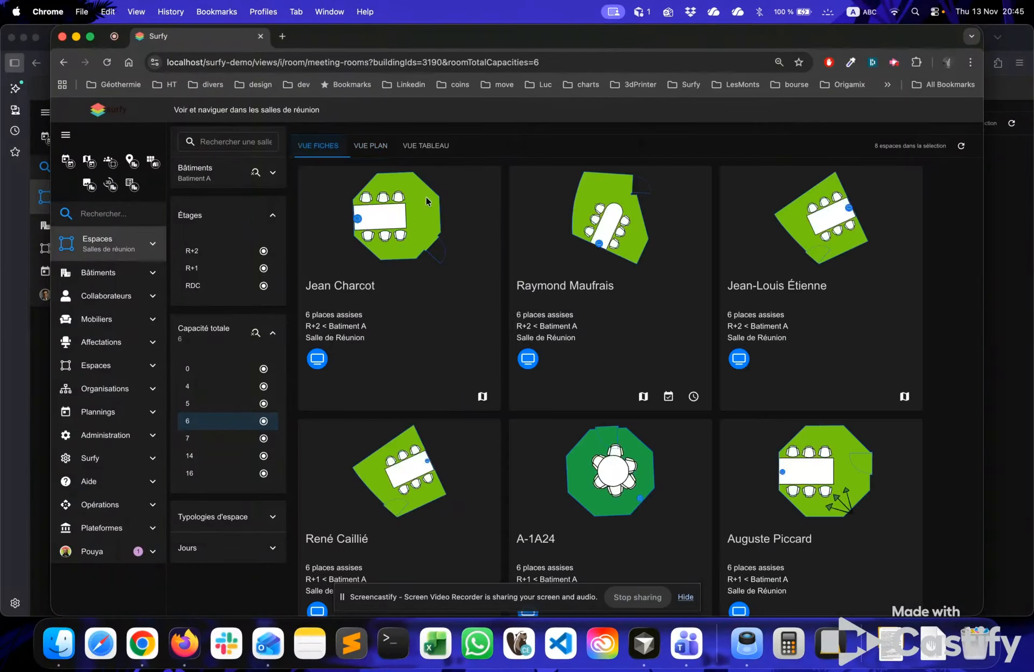
# Select the slot on Tuesday 18 November 2025 from 10:00 to 12:00 in the Raymond Maufrais room's booking calendar
pyautogui.click(669, 397)
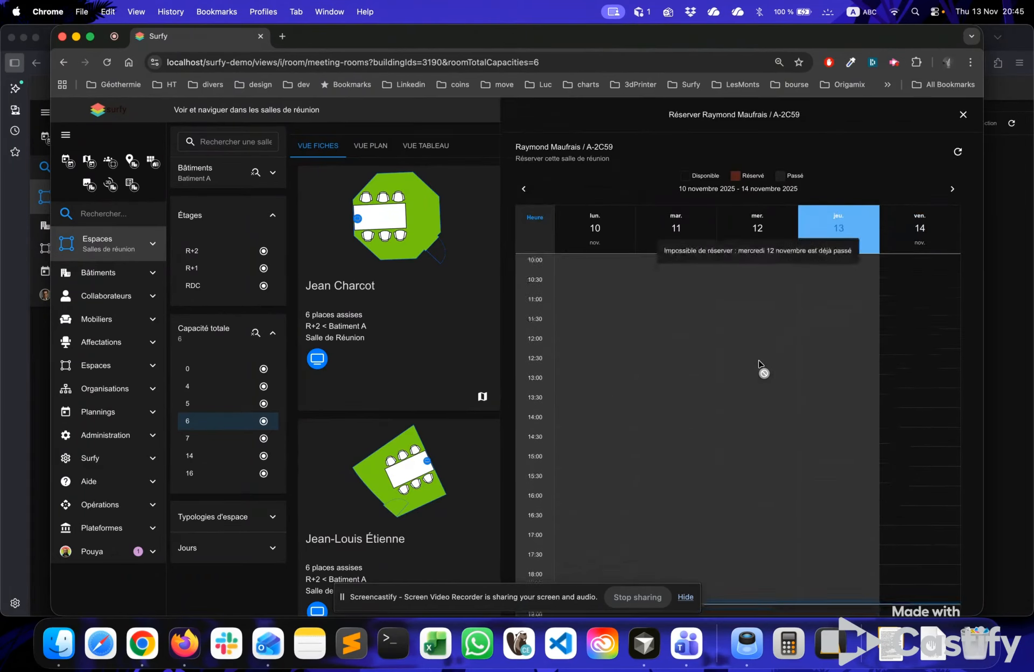
pyautogui.scroll(-1, 761, 365)
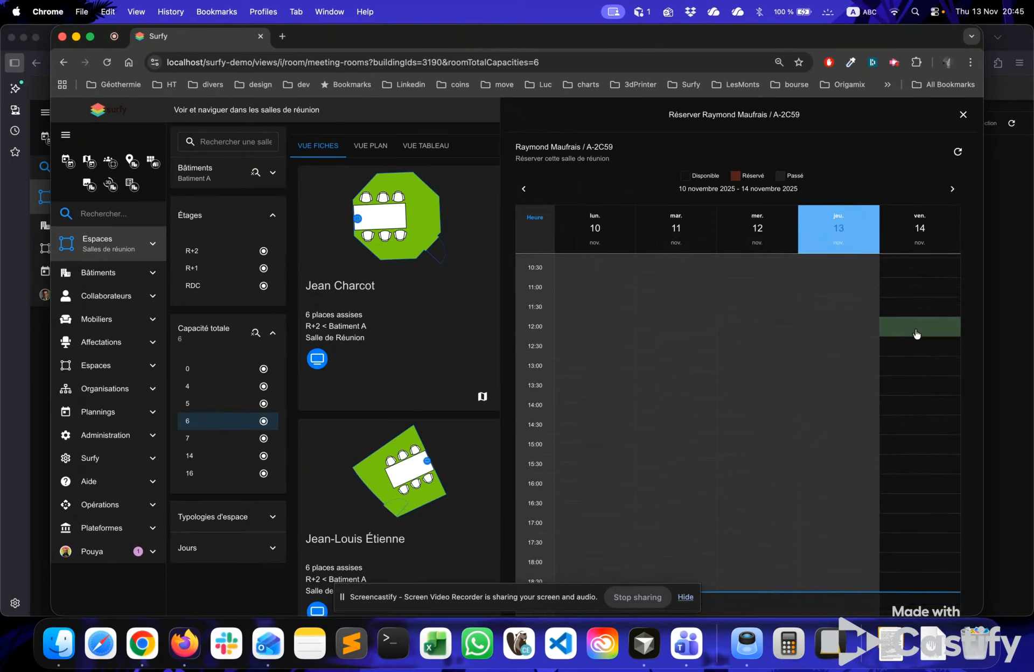
pyautogui.click(952, 189)
pyautogui.moveTo(657, 348); pyautogui.dragTo(658, 400)
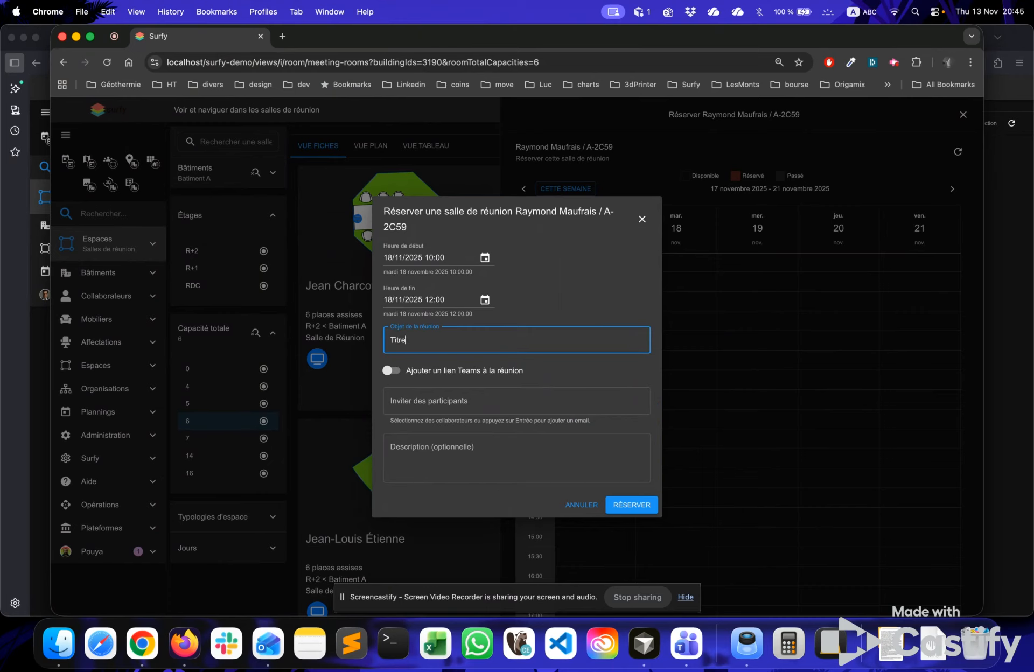
# Reserve the slot as "Titre 1" with a Teams link and one invited colleague, and check the room's refreshed booking calendar
pyautogui.write('Titre 1')
pyautogui.click(391, 371)
pyautogui.click(422, 401)
pyautogui.write('john')
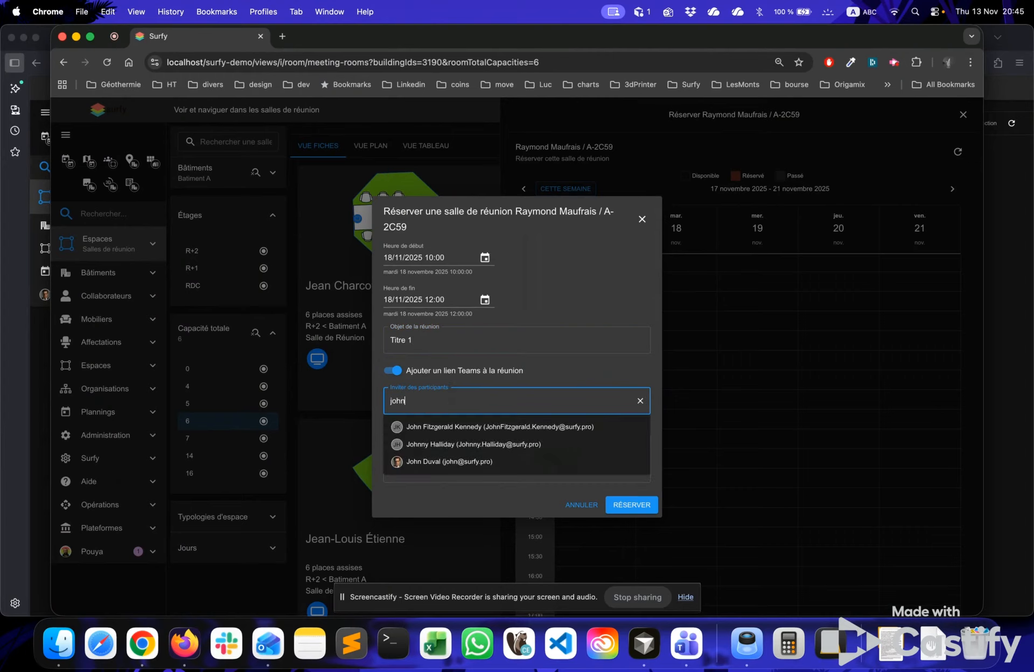
pyautogui.click(438, 464)
pyautogui.click(638, 505)
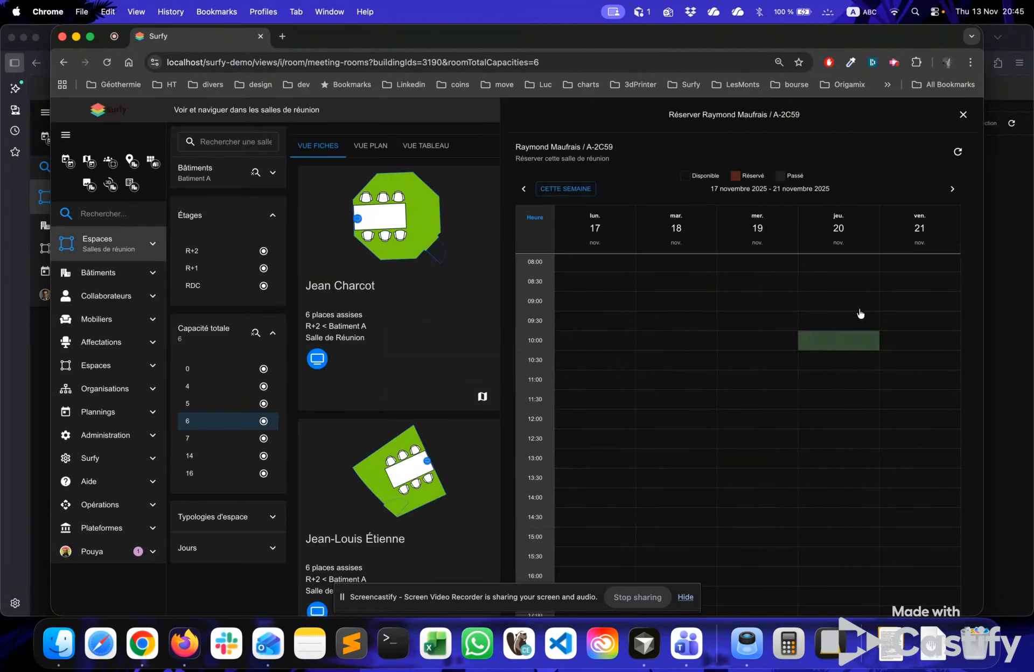
pyautogui.click(958, 152)
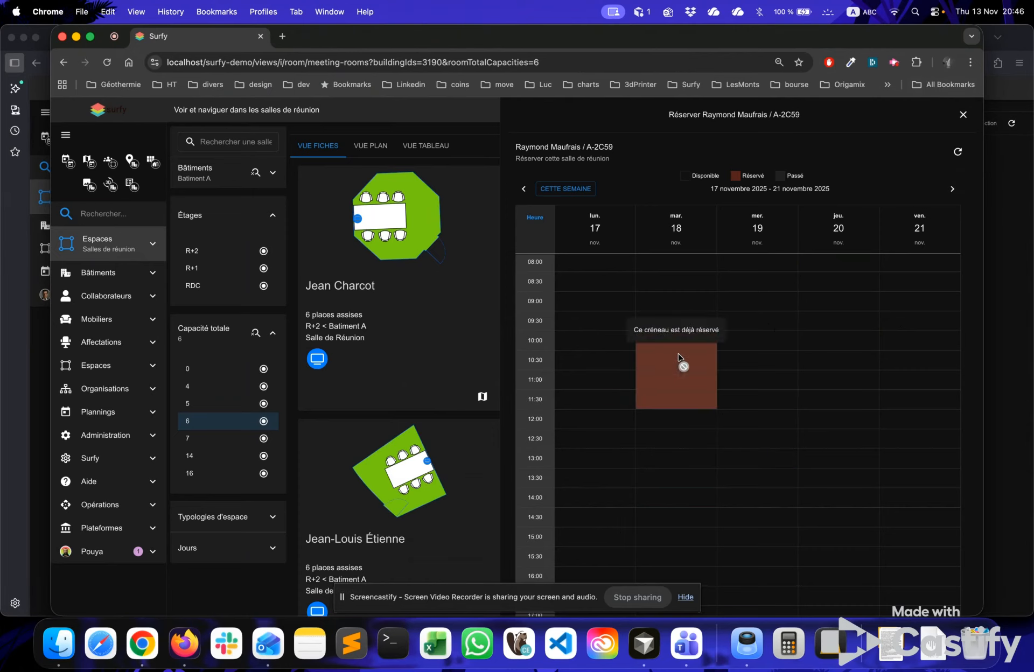
pyautogui.click(964, 116)
# Switch to Outlook and examine the room's acceptance message and the details of the Titre 1 event on 18 November
pyautogui.click(267, 644)
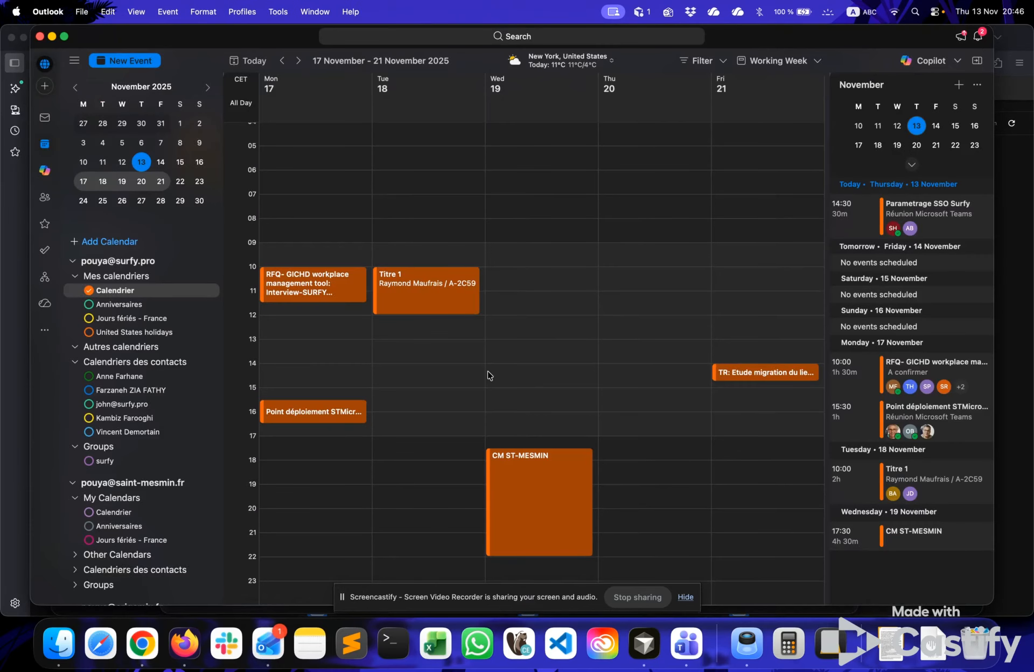
pyautogui.click(45, 119)
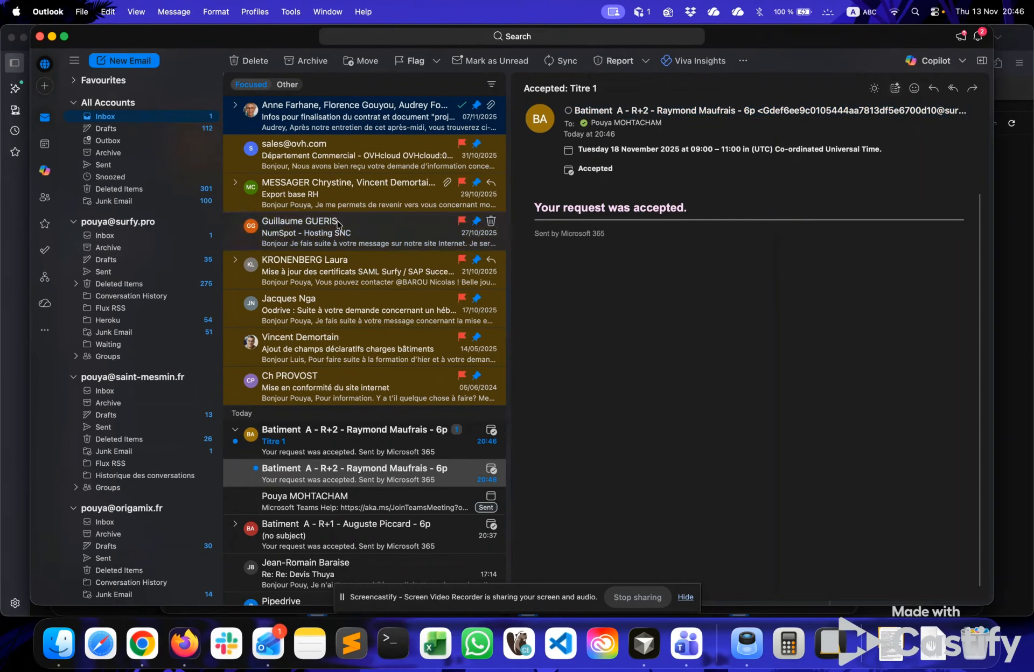
pyautogui.click(45, 144)
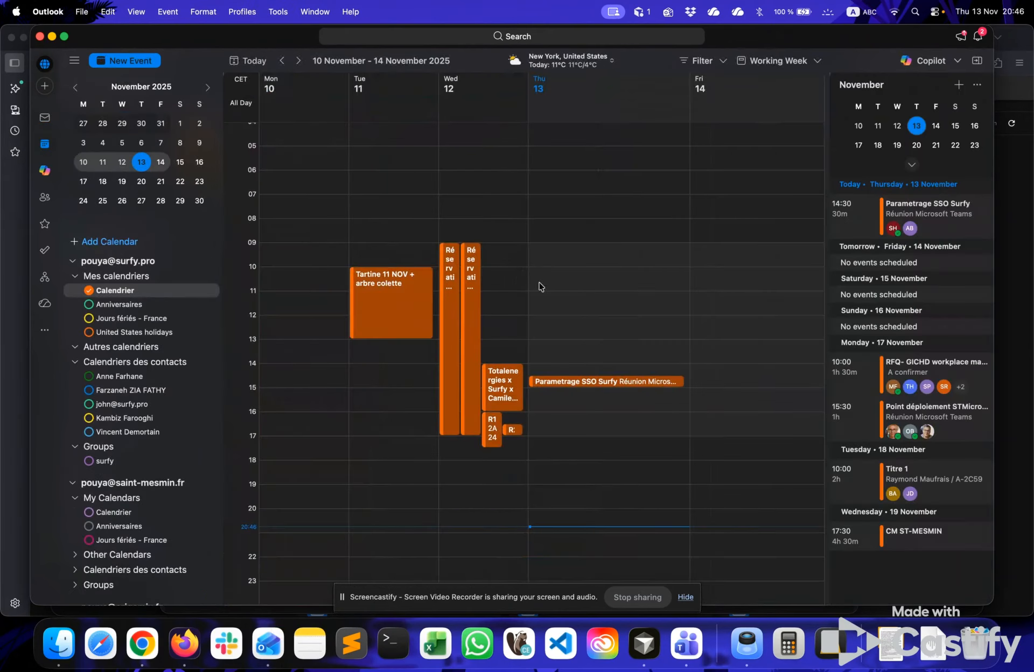
pyautogui.click(298, 60)
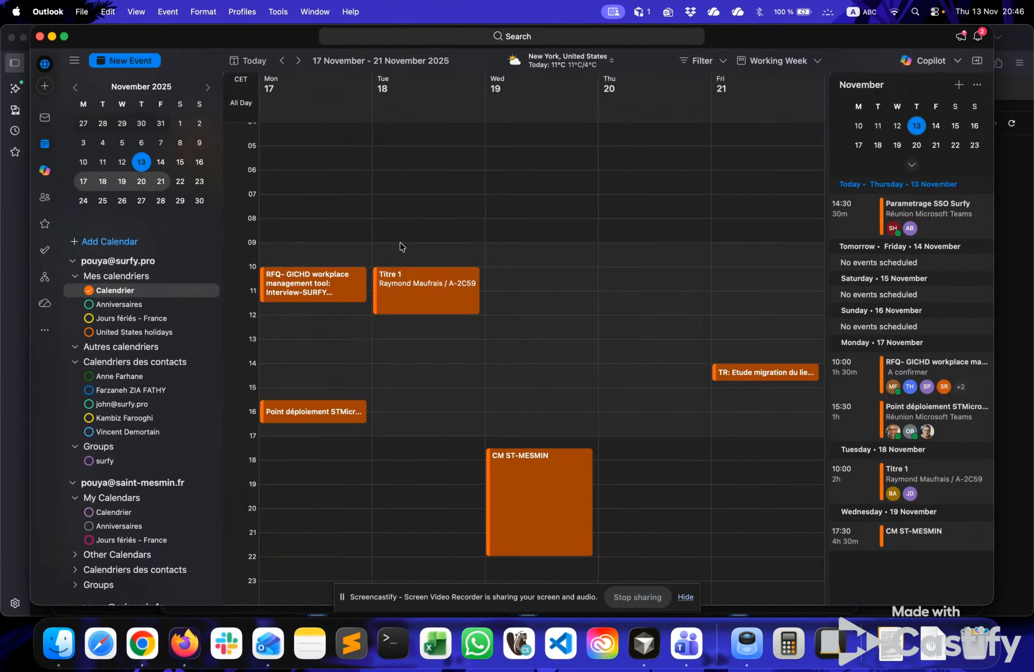
pyautogui.doubleClick(404, 280)
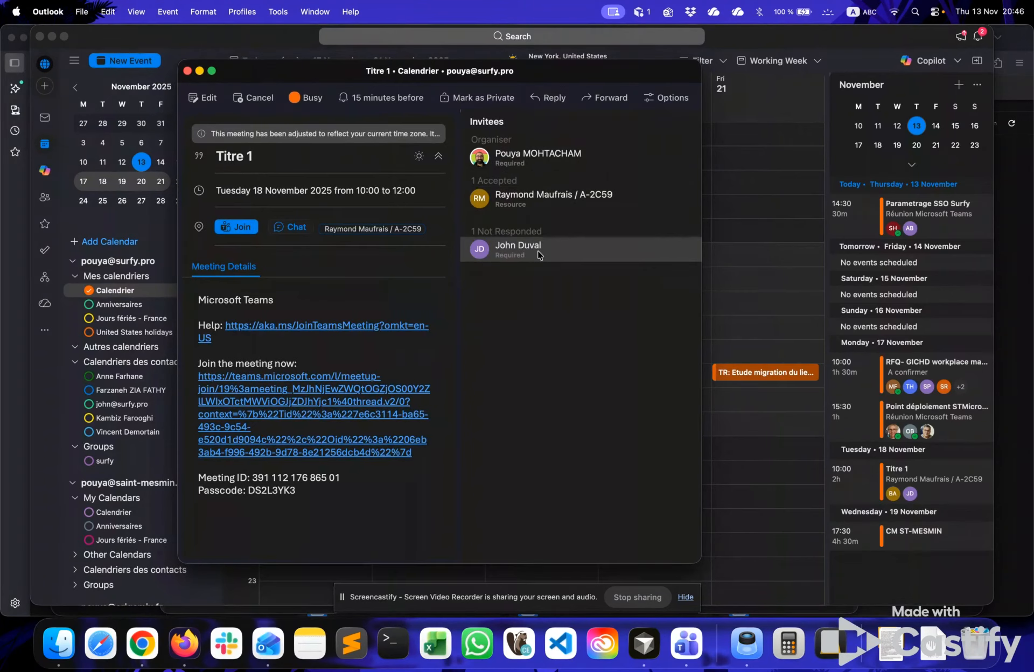
# Return to Surfy in Chrome and review the reservation agenda of the Raymond Maufrais room
pyautogui.click(142, 644)
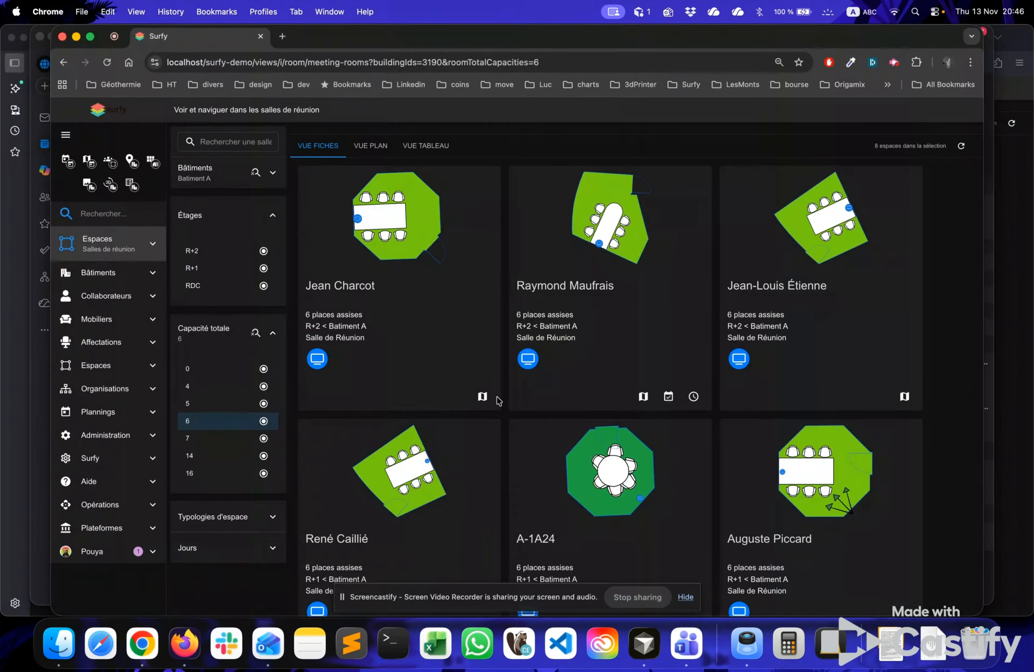
pyautogui.click(694, 397)
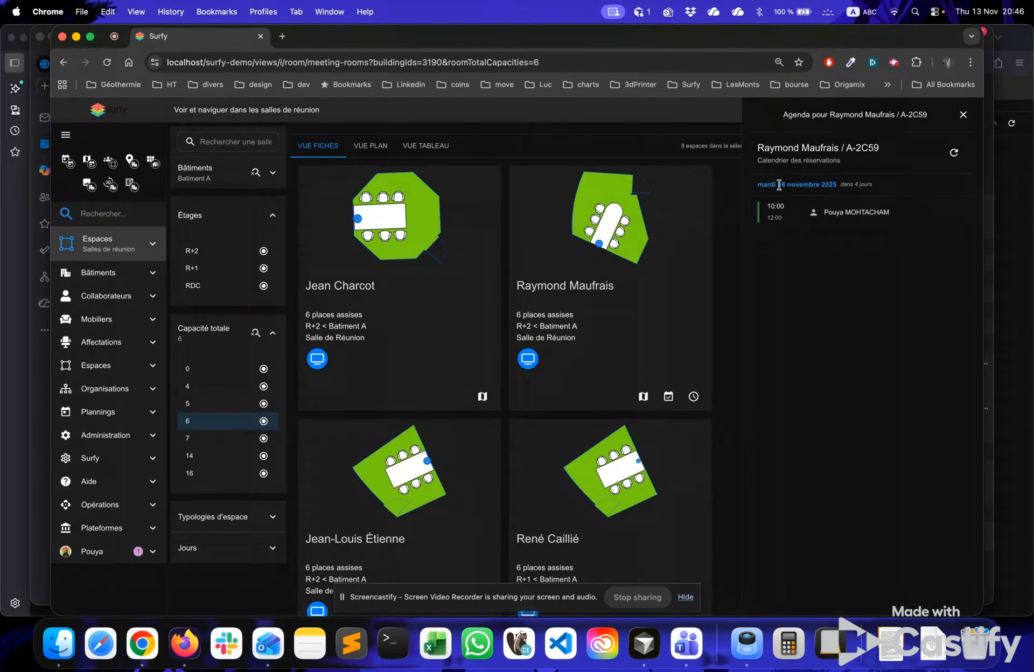
pyautogui.moveTo(805, 225)
pyautogui.moveTo(827, 209)
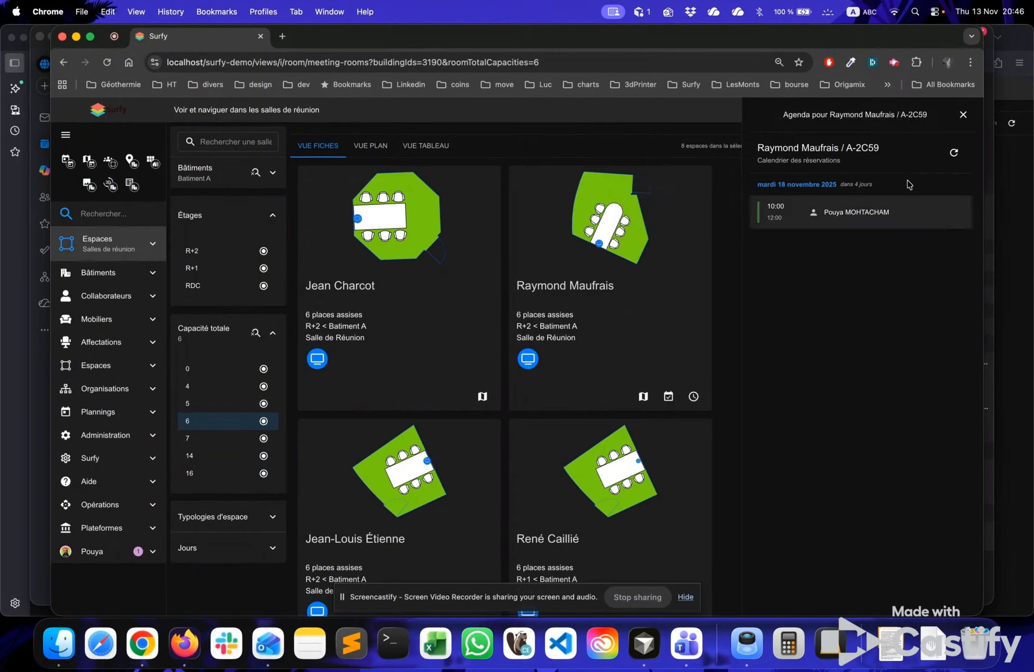
pyautogui.click(964, 115)
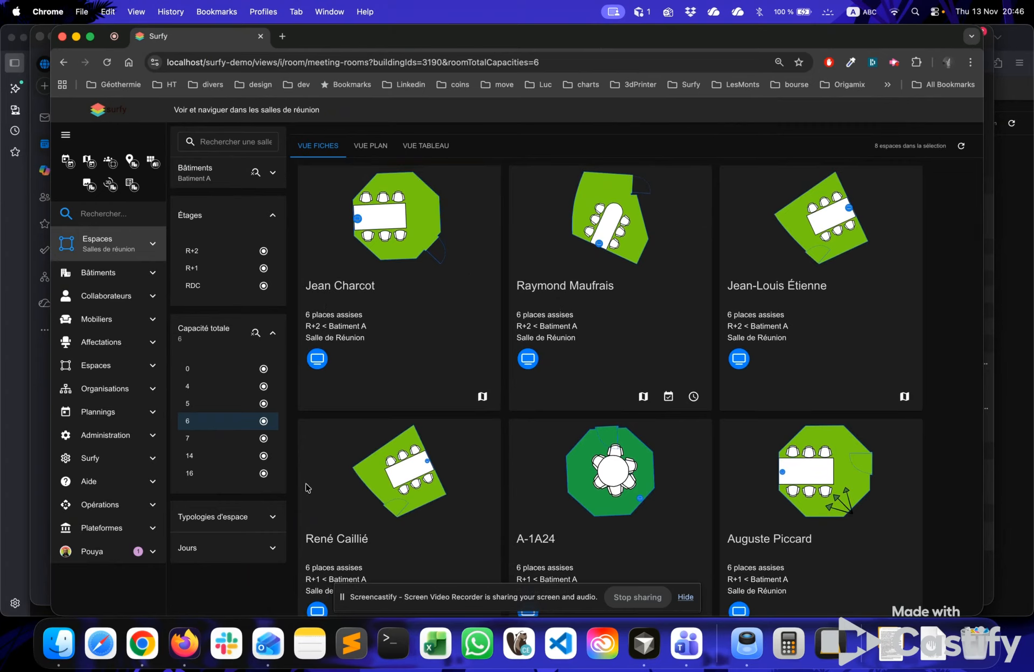
# Filter the rooms by availability on Monday 17 November
pyautogui.click(245, 549)
pyautogui.scroll(-2, 245, 553)
pyautogui.scroll(-5, 244, 552)
pyautogui.click(246, 456)
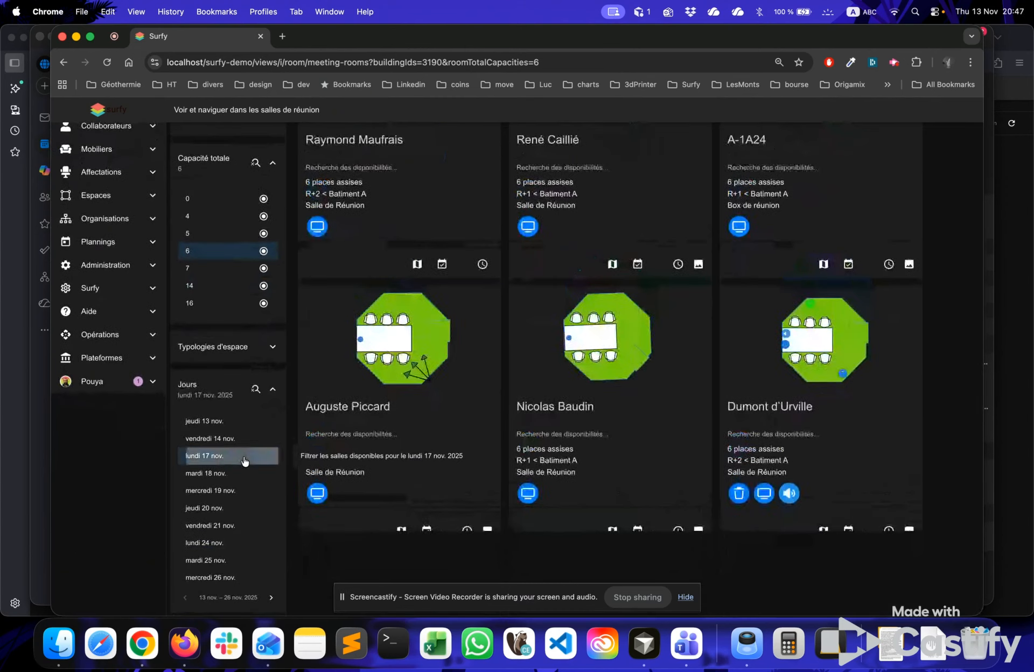
pyautogui.scroll(7, 469, 297)
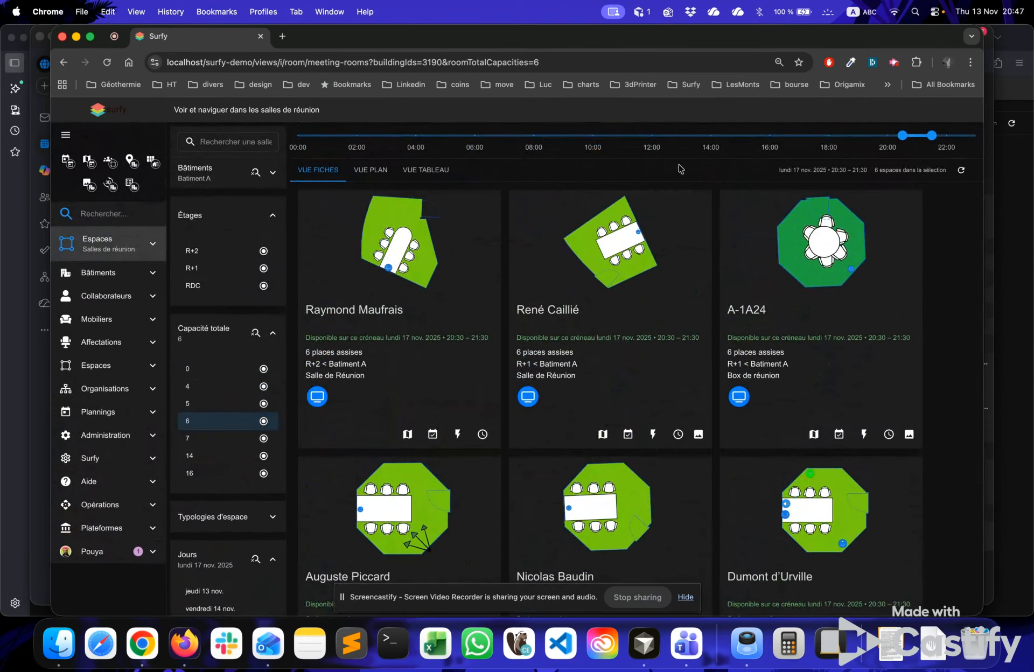
# Show the available rooms on the plan and set the availability time range to 10:00–12:00
pyautogui.moveTo(901, 146)
pyautogui.click(371, 172)
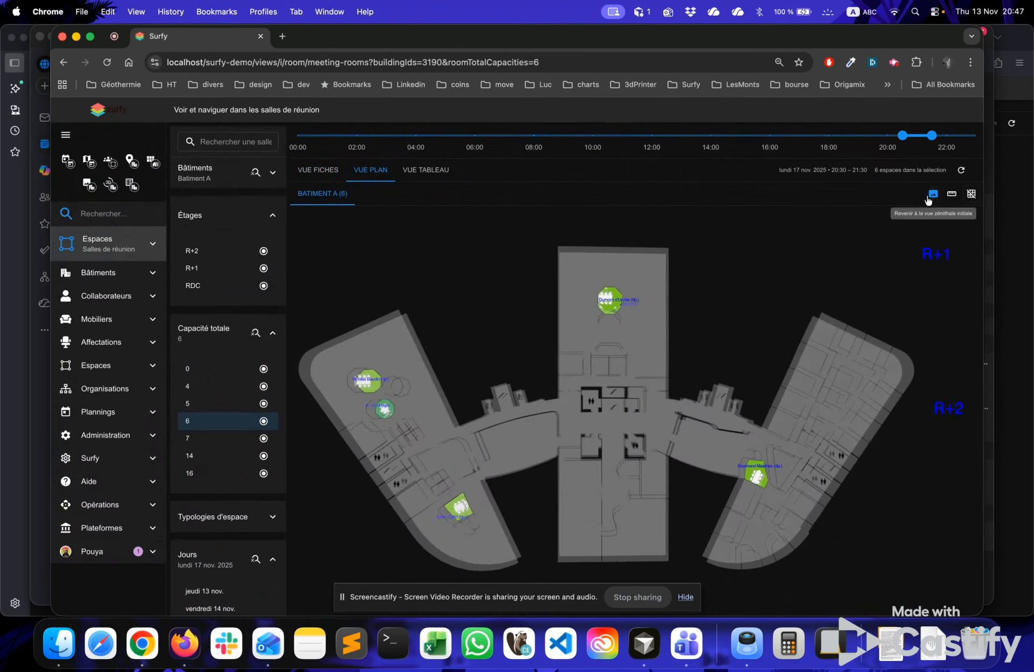
pyautogui.moveTo(729, 328); pyautogui.dragTo(733, 302)
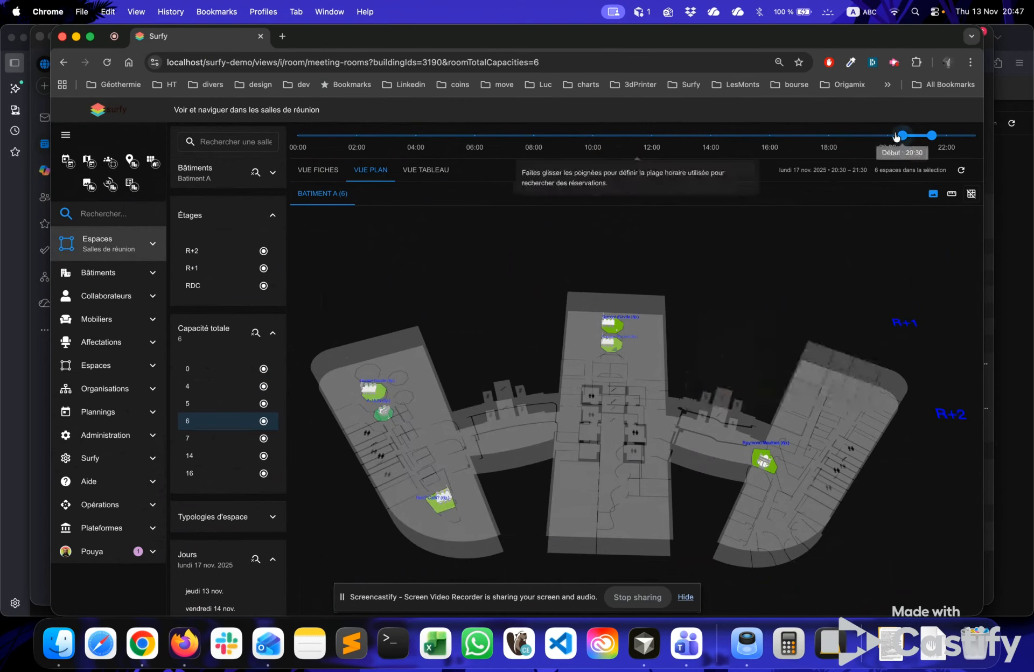
pyautogui.moveTo(903, 135); pyautogui.dragTo(592, 135)
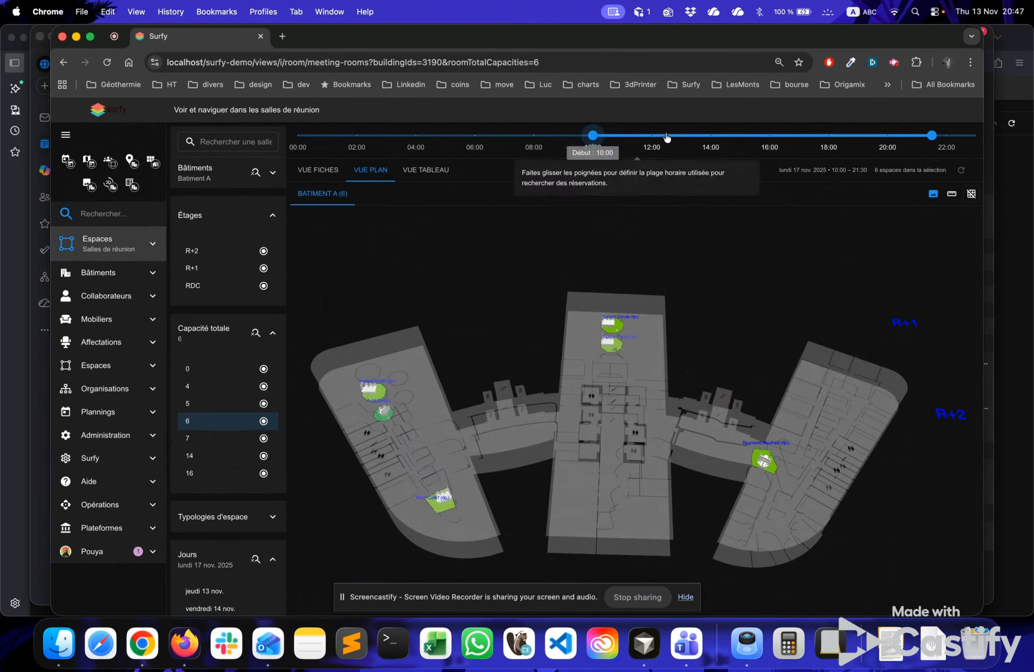
pyautogui.moveTo(933, 136); pyautogui.dragTo(653, 141)
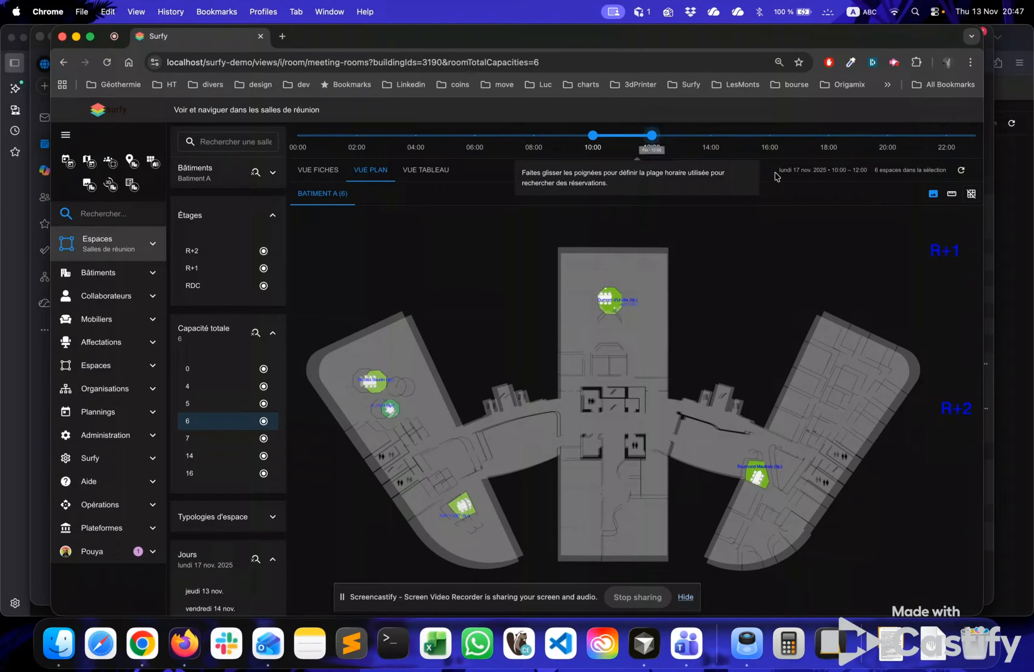
# Examine the Dumont d'Urville room on the Batiment A plan with the surrounding spaces temporarily displayed
pyautogui.moveTo(739, 310); pyautogui.dragTo(738, 281)
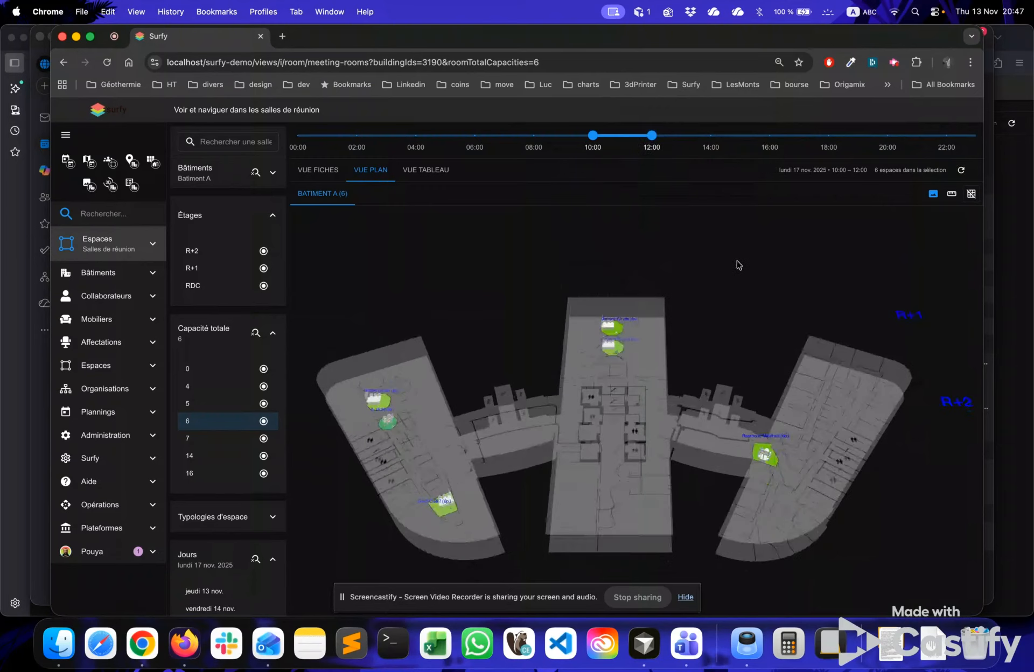
pyautogui.click(618, 319)
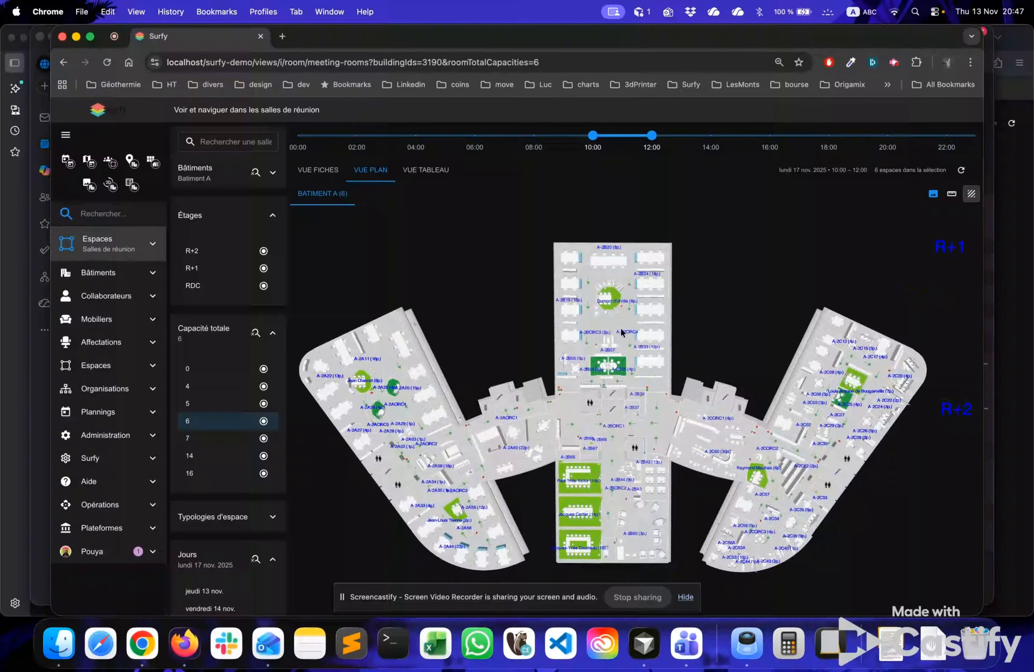
pyautogui.click(618, 300)
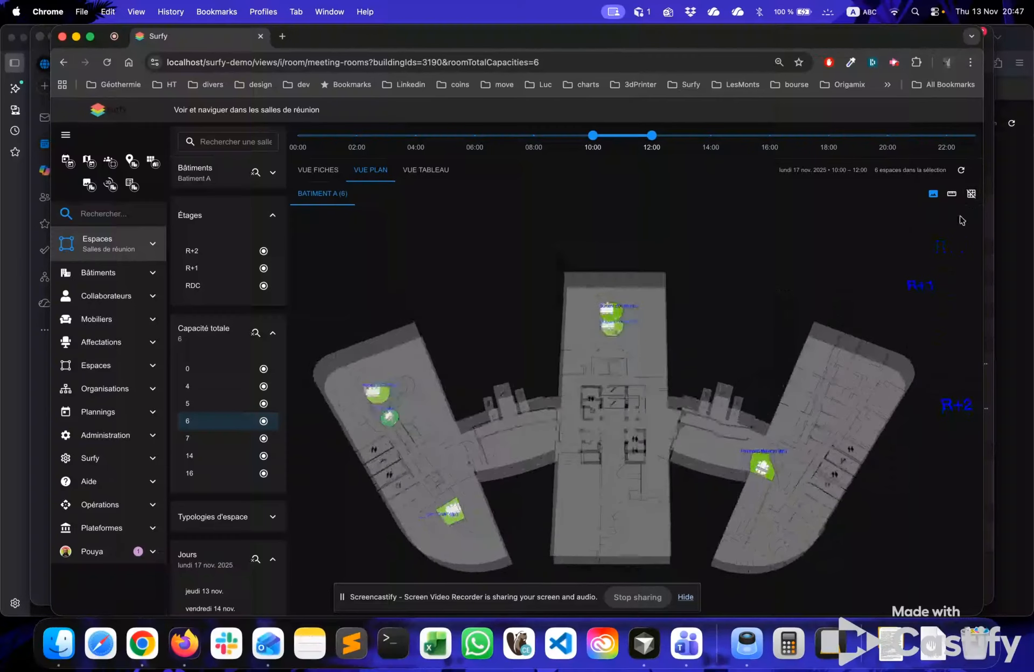
# Increase the spacing between the floors on the Batiment A plan to separate R+1 and R+2
pyautogui.click(951, 195)
pyautogui.moveTo(859, 239); pyautogui.dragTo(909, 240)
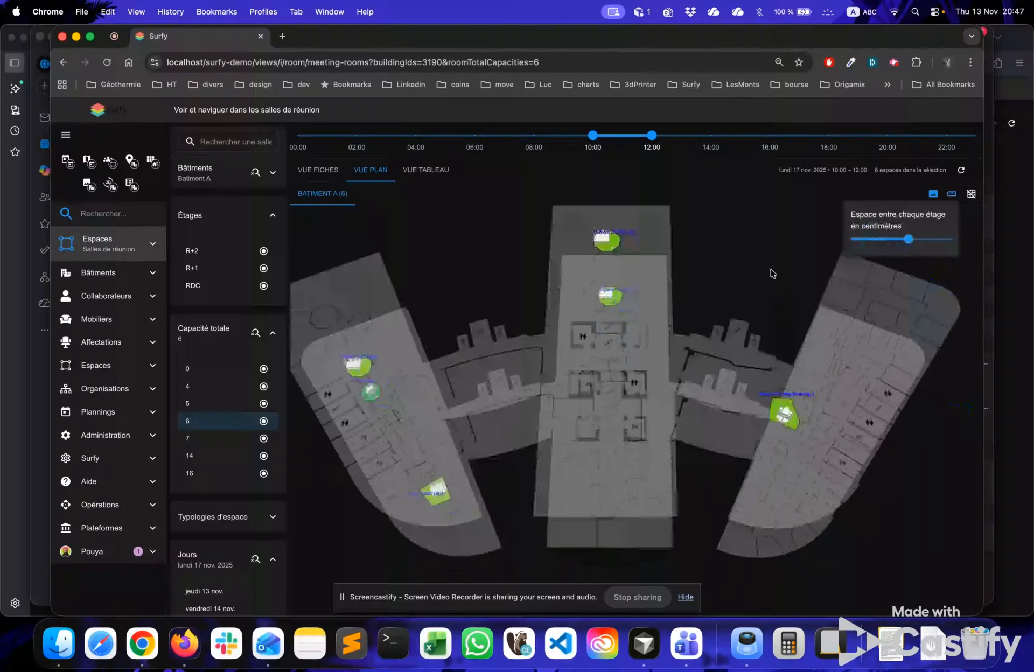
pyautogui.click(774, 286)
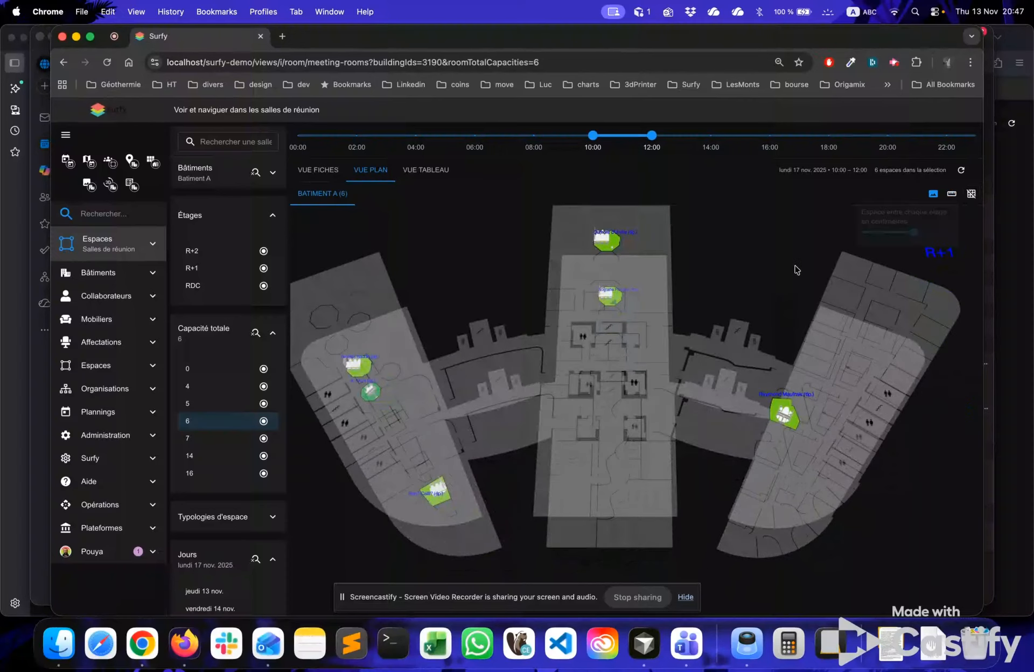
# Open a reservation for Dumont d'Urville on 17/11/2025 from 10:00 to 12:00, titled Titre2, with a Teams link added
pyautogui.click(612, 240)
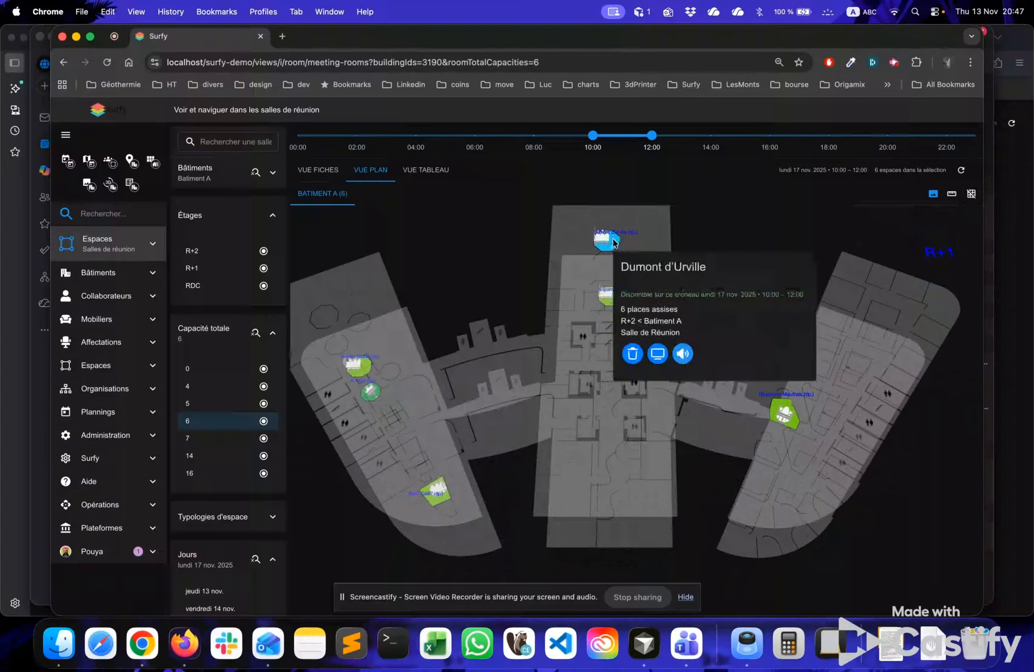
pyautogui.click(614, 242)
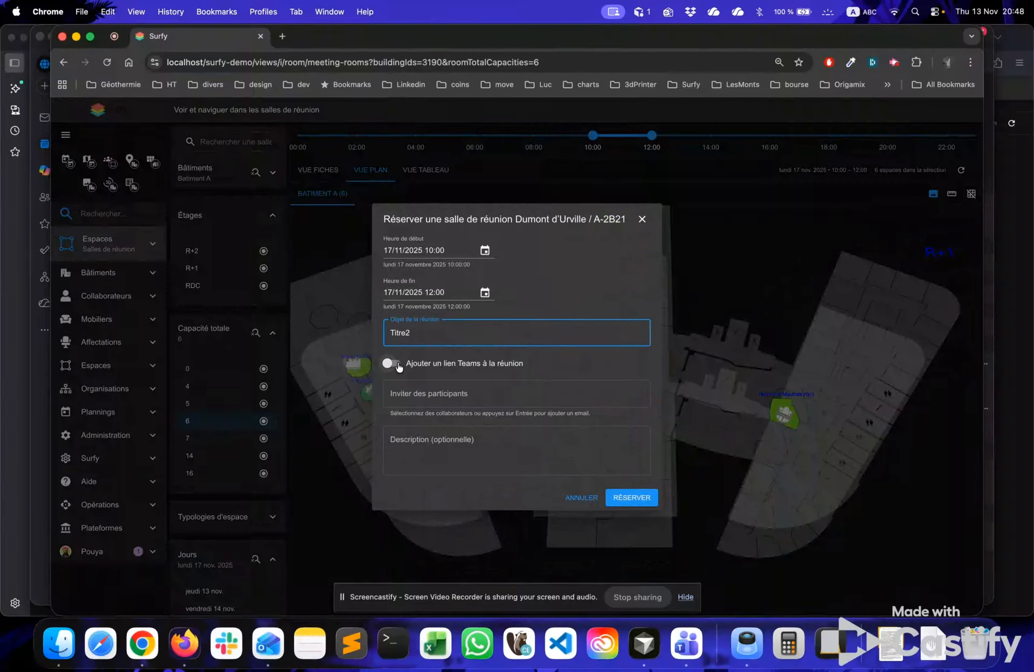
pyautogui.click(397, 364)
# Invite one colleague with a company address and one with a Gmail address, and submit the room reservation
pyautogui.click(420, 393)
pyautogui.write('joh')
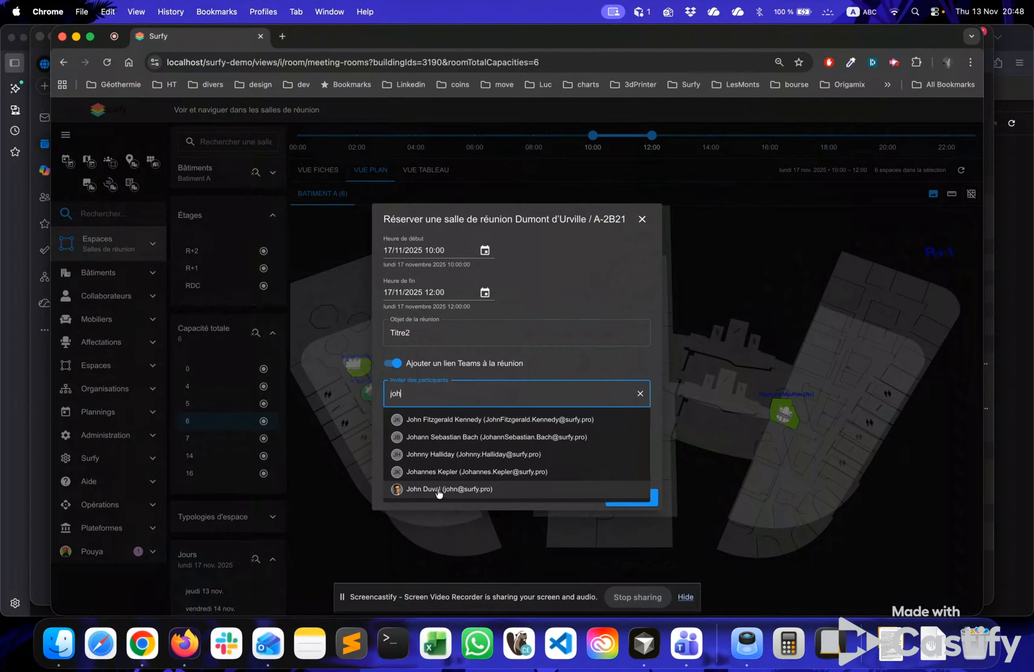
pyautogui.click(439, 489)
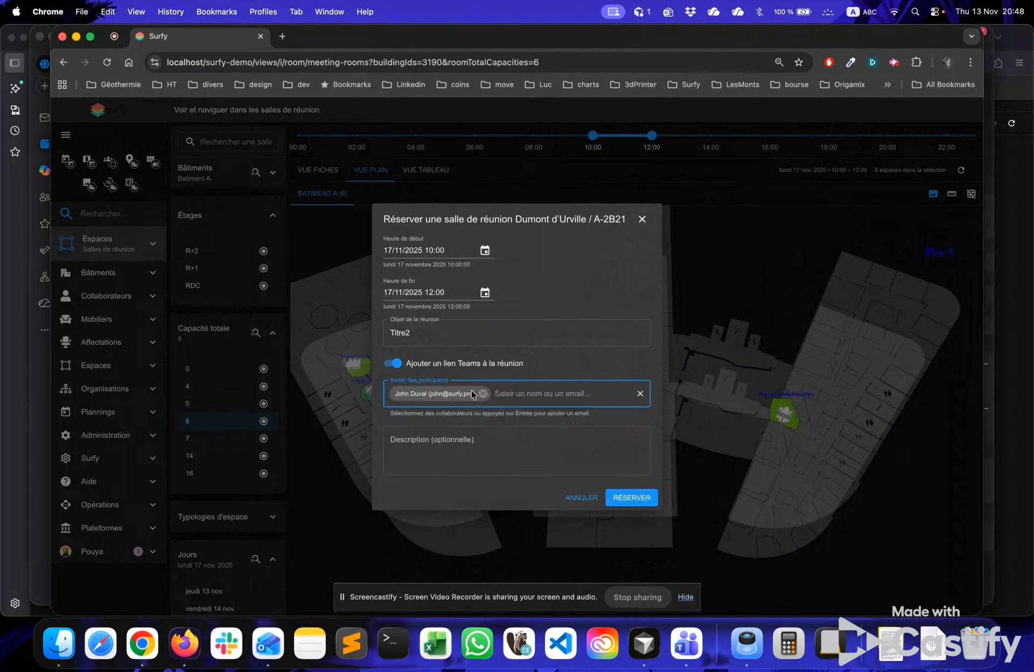
pyautogui.write('pou')
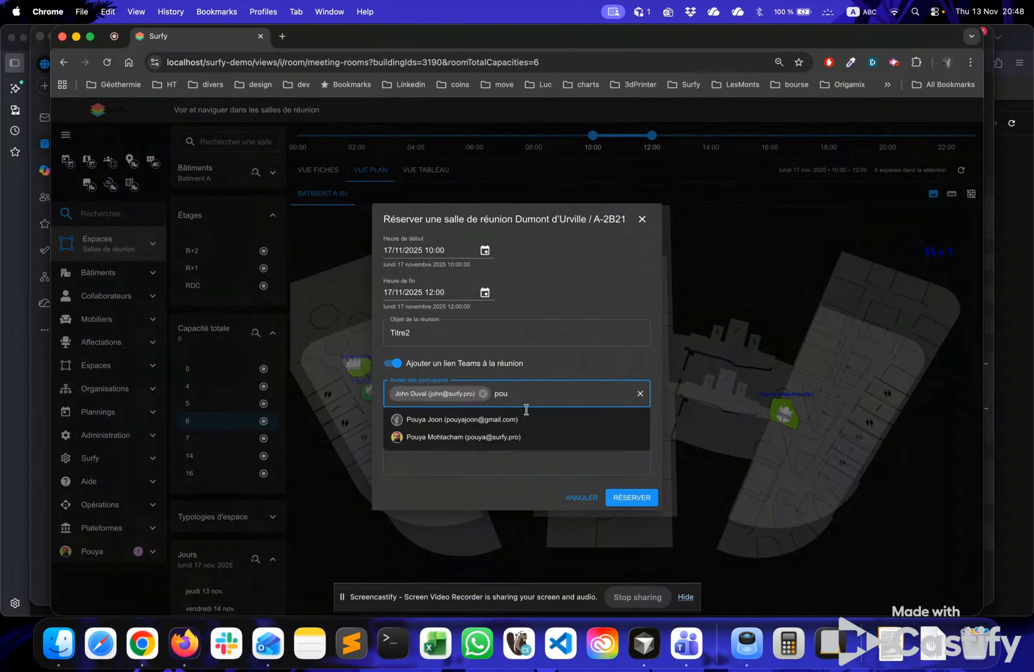
pyautogui.click(519, 421)
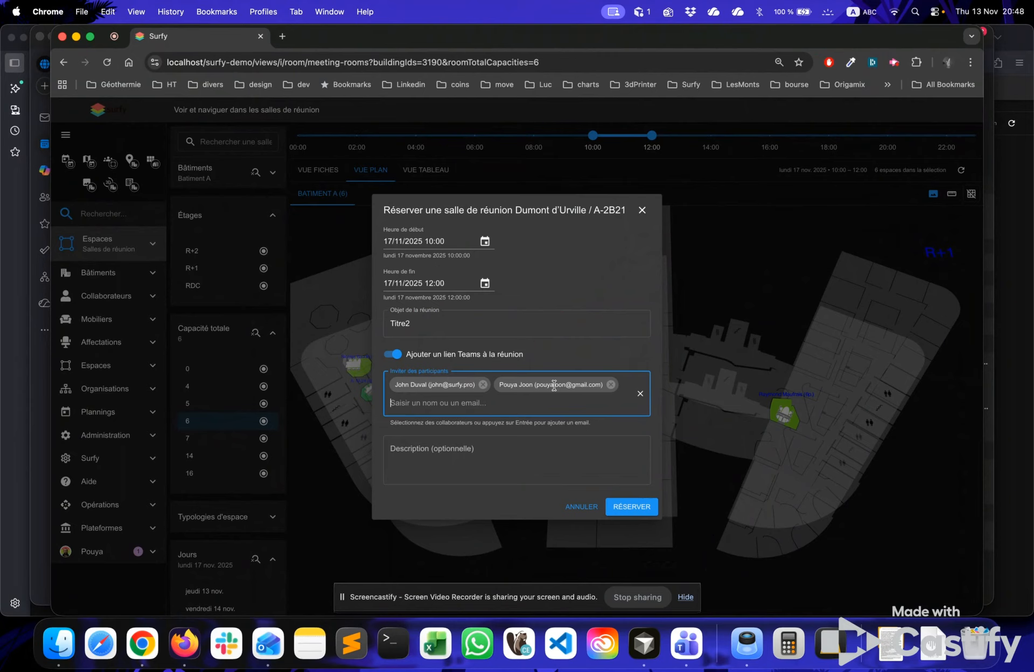
pyautogui.click(631, 509)
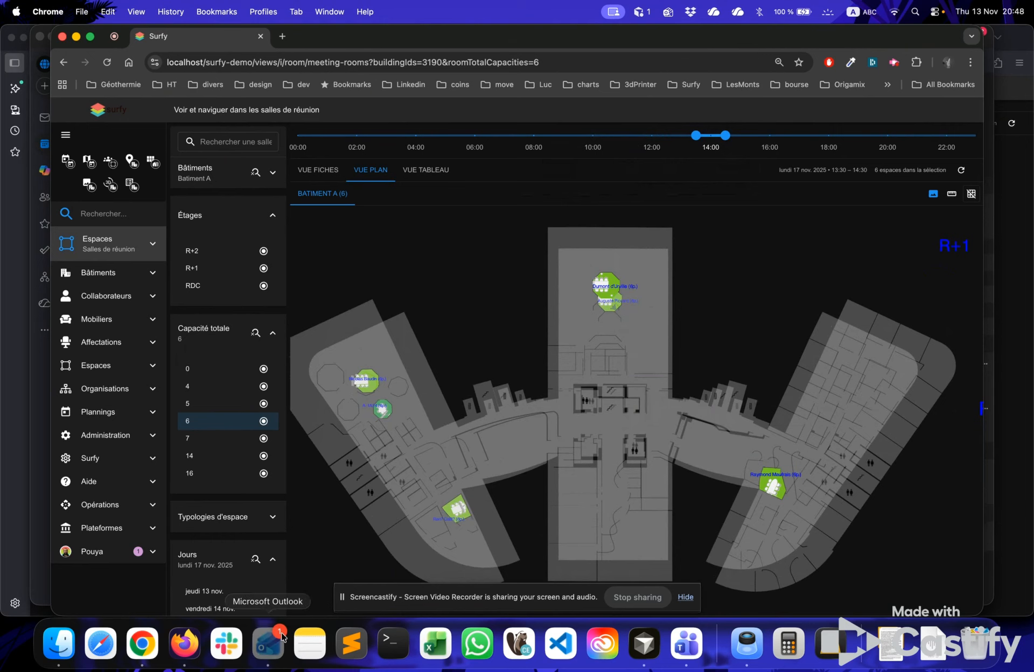
# Switch to Outlook and check the calendar and inbox for the Titre2 reservation of Dumont d'Urville
pyautogui.click(268, 644)
pyautogui.click(187, 71)
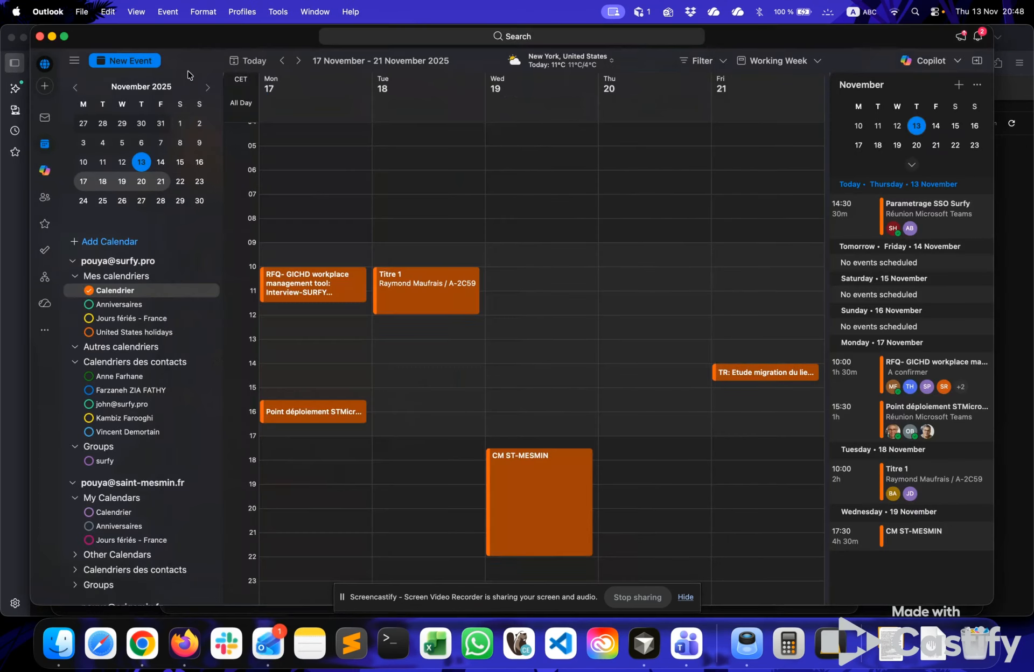
pyautogui.click(298, 61)
pyautogui.click(282, 60)
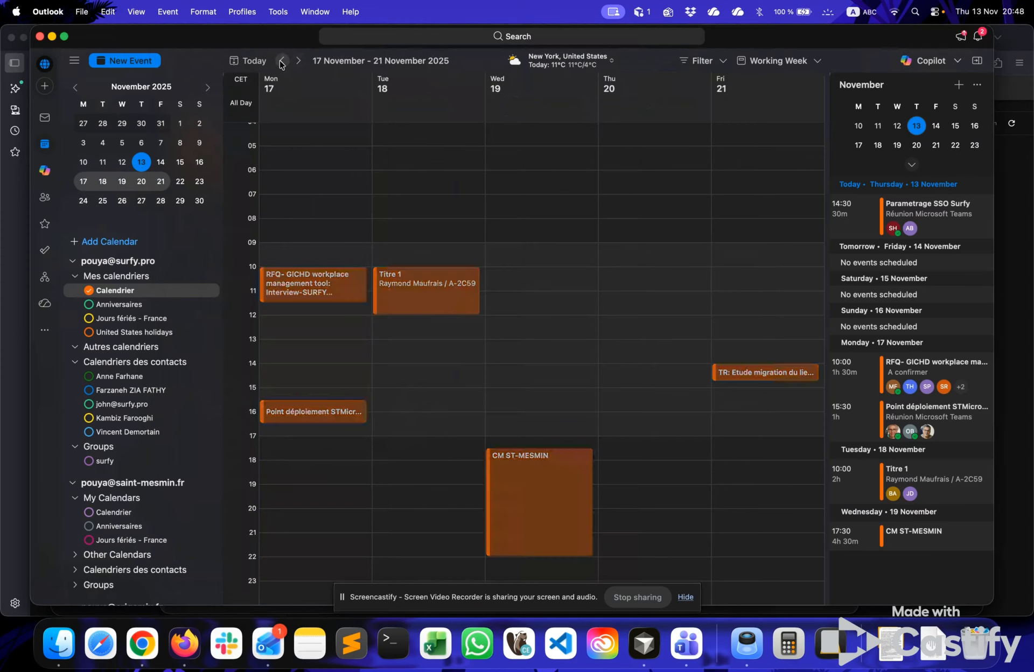
pyautogui.click(46, 118)
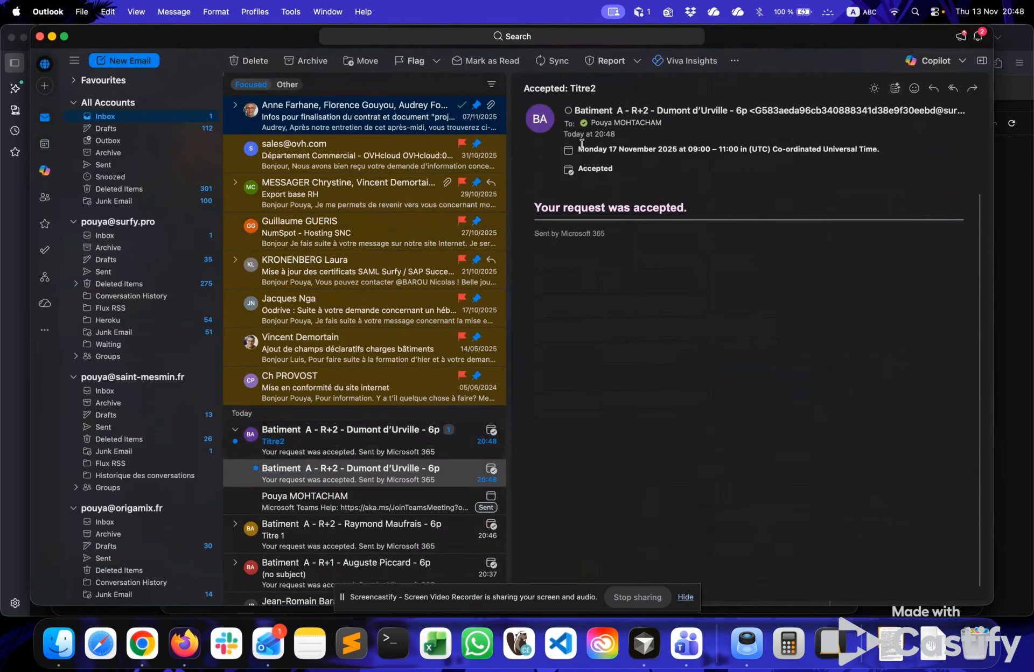
# Show the 17–21 November week in the Outlook calendar and view the details of the Titre2 meeting
pyautogui.click(45, 144)
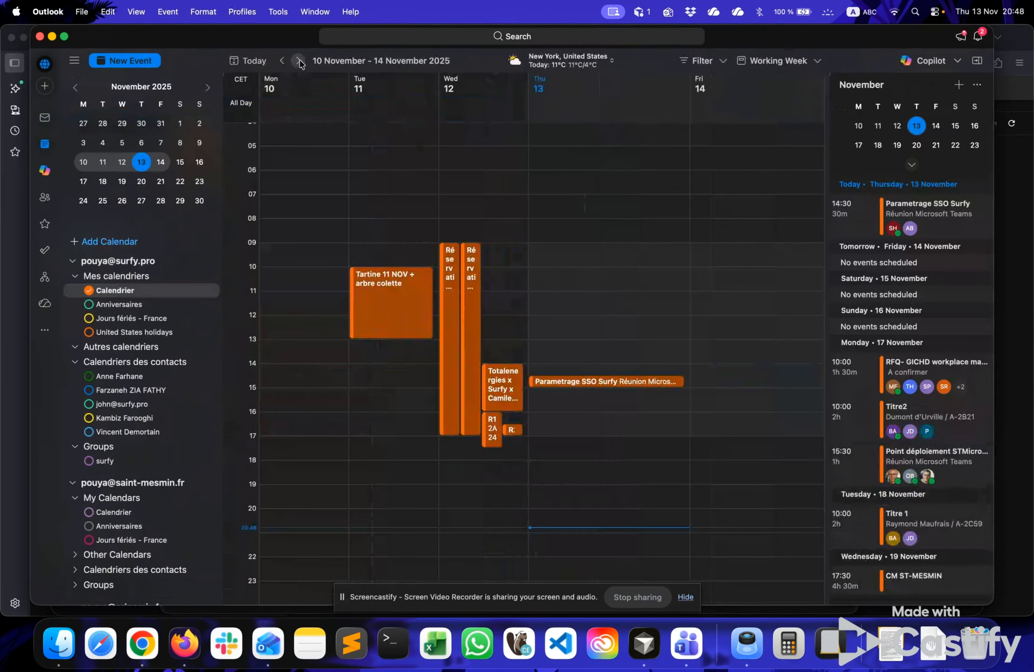
pyautogui.click(298, 61)
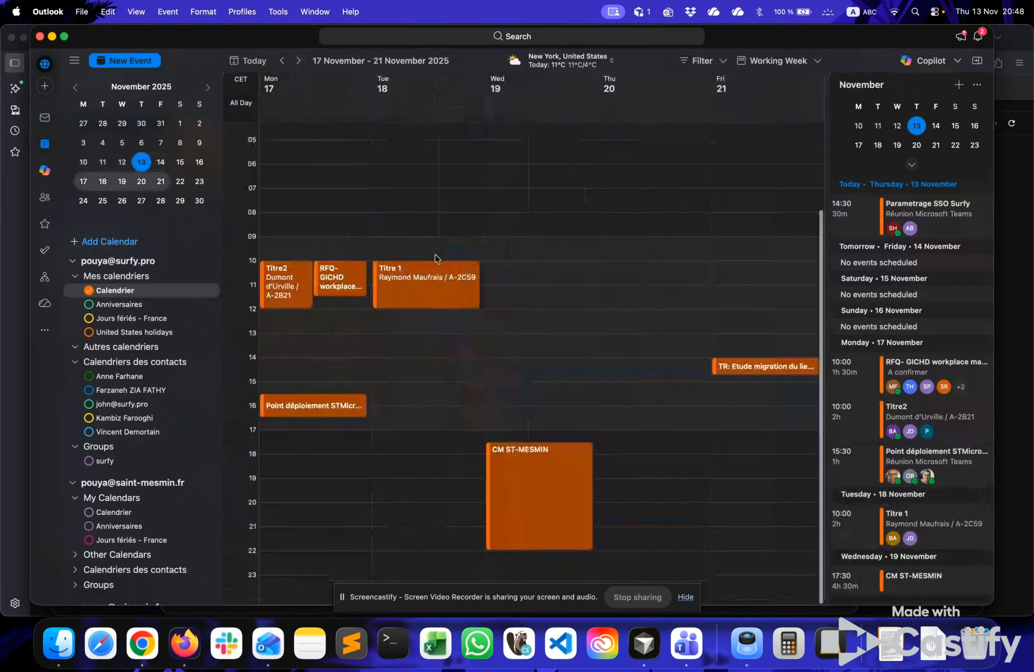
pyautogui.scroll(-1, 436, 258)
pyautogui.scroll(1, 435, 259)
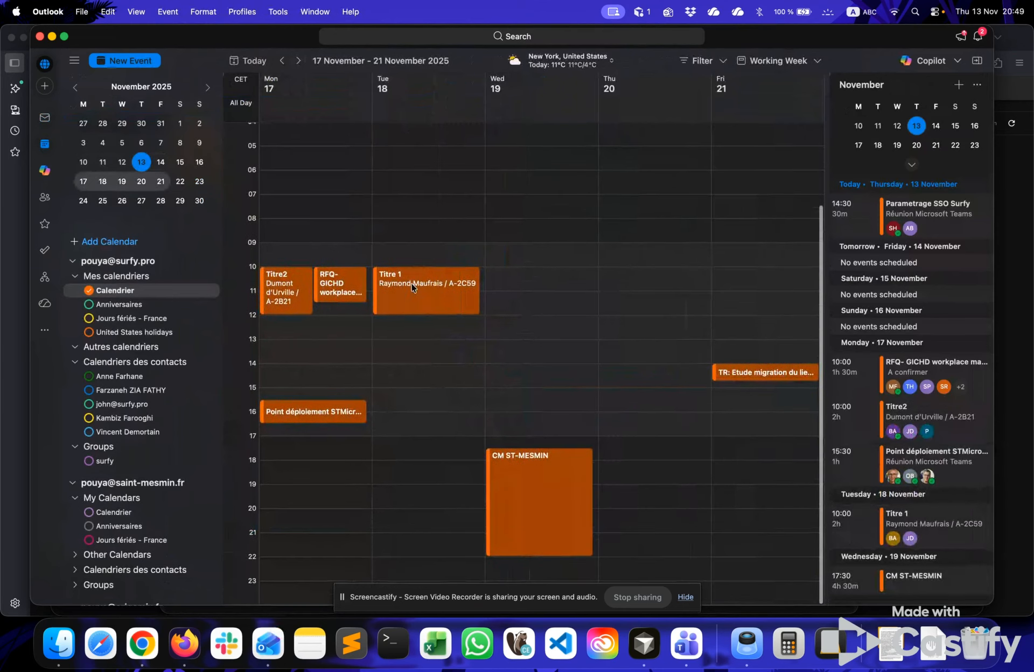
pyautogui.doubleClick(281, 290)
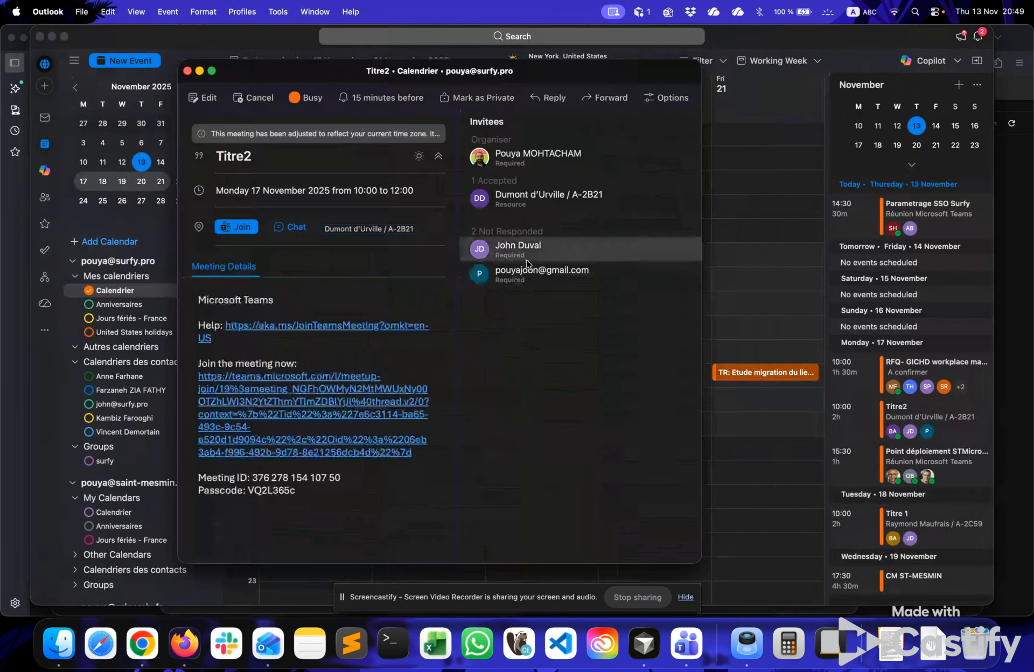
# Try to add another invitee to the Titre2 meeting and discard the changes without sending an update
pyautogui.click(203, 99)
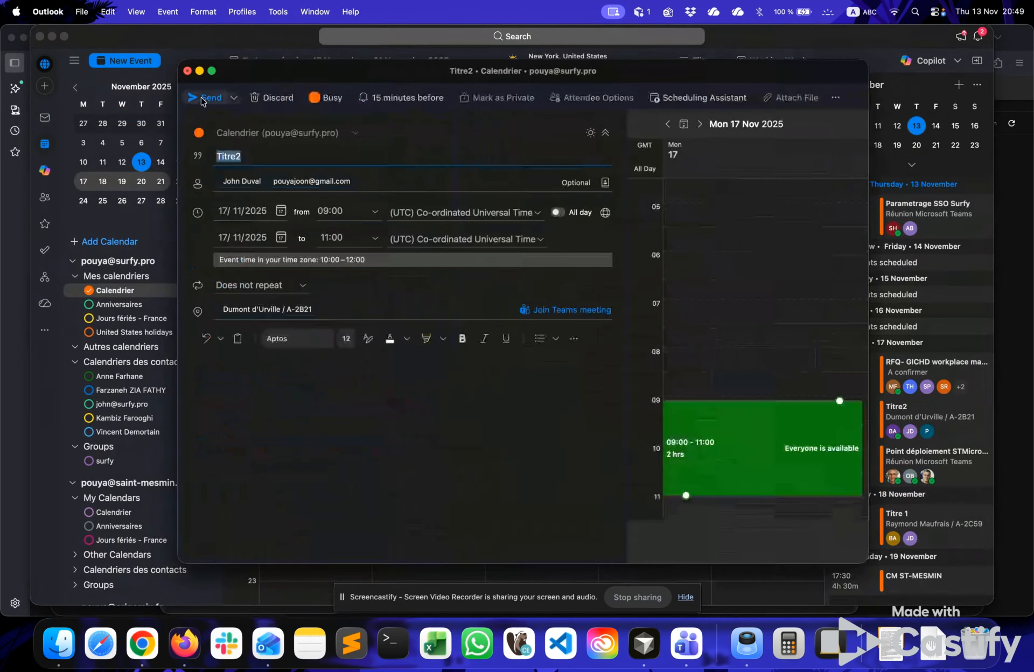
pyautogui.click(400, 204)
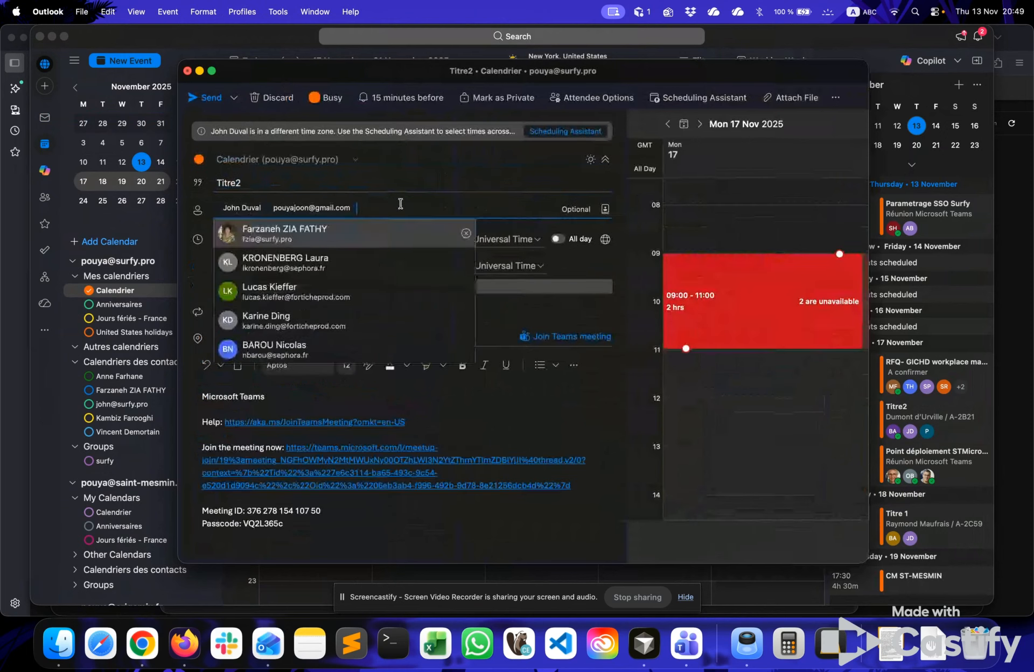
pyautogui.write('ann')
pyautogui.press('BackSpace')
pyautogui.press('BackSpace')
pyautogui.press('BackSpace')
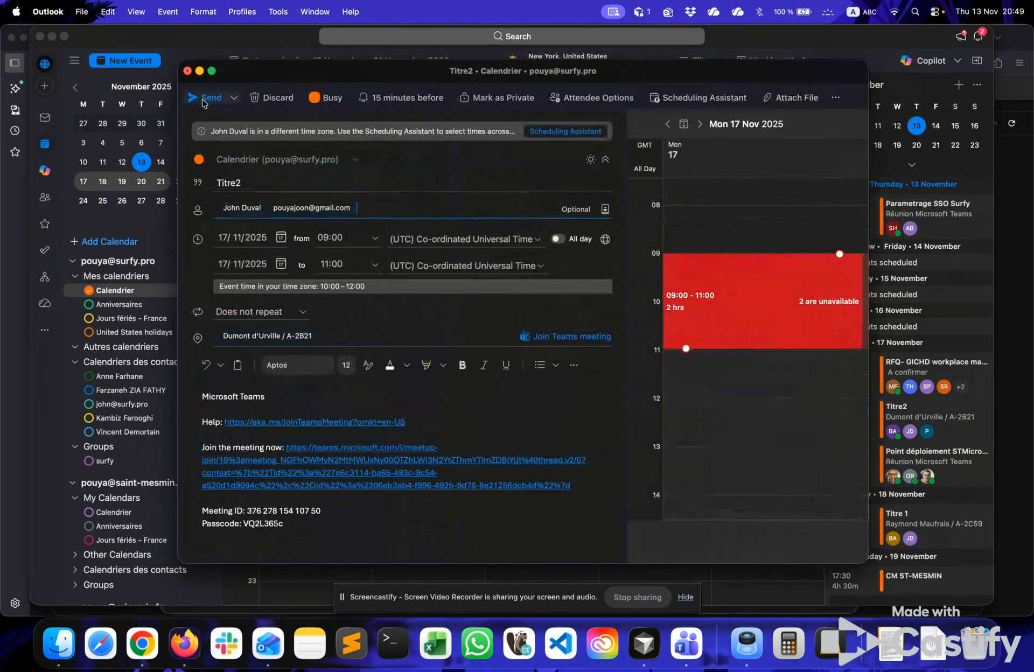
pyautogui.click(188, 72)
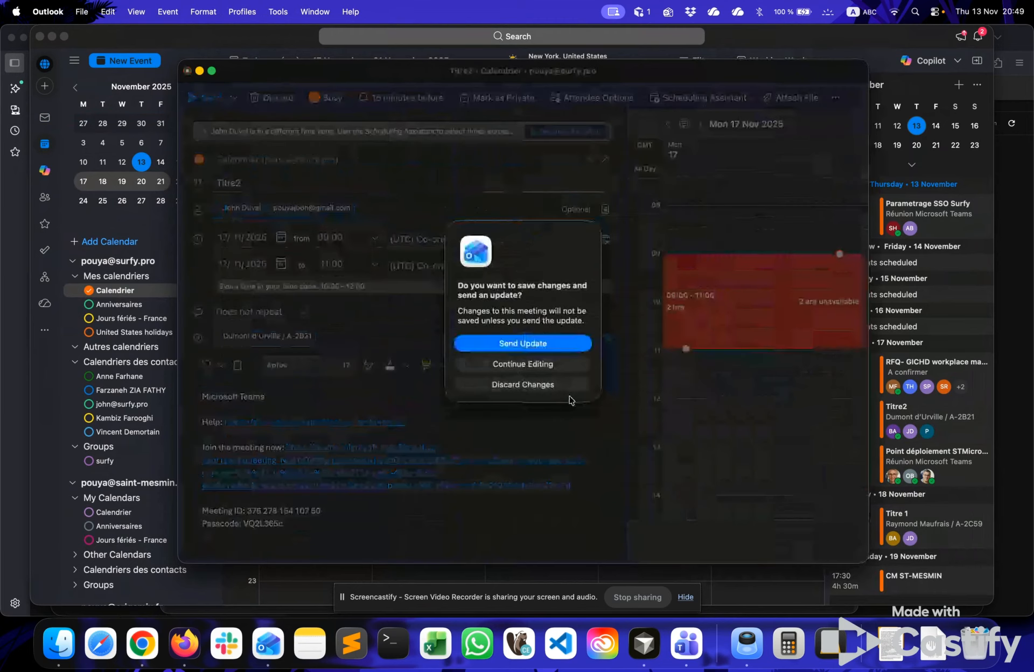
pyautogui.click(527, 388)
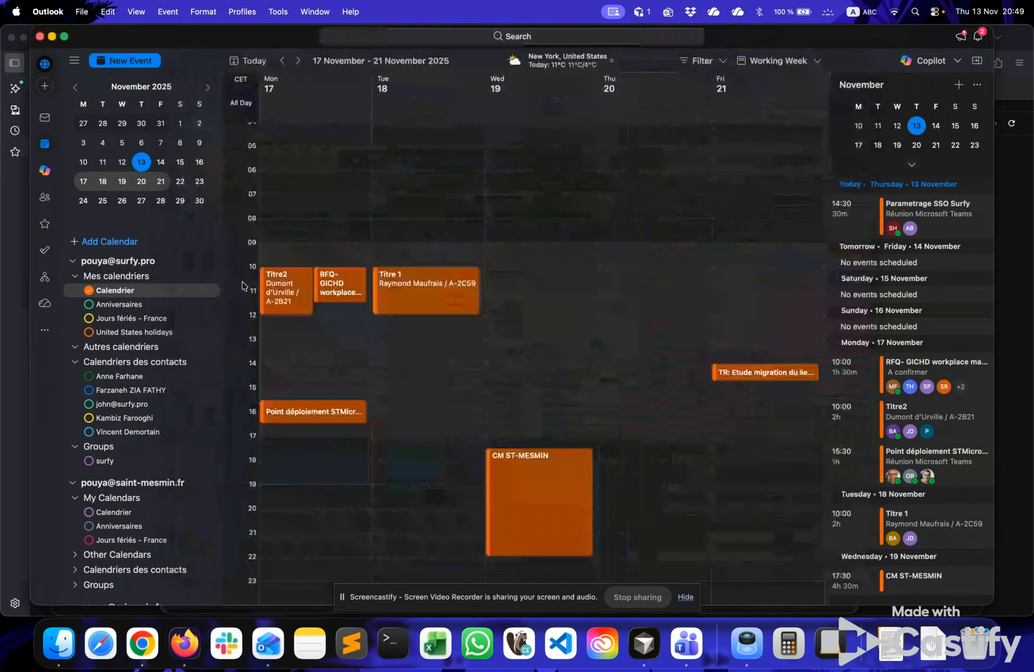
# Create a calendar event on 19/11/2025 from 11:00 to 11:30 with the room Batiment A - R+2 - Dumont d'Urville - 6p as its location
pyautogui.rightClick(554, 298)
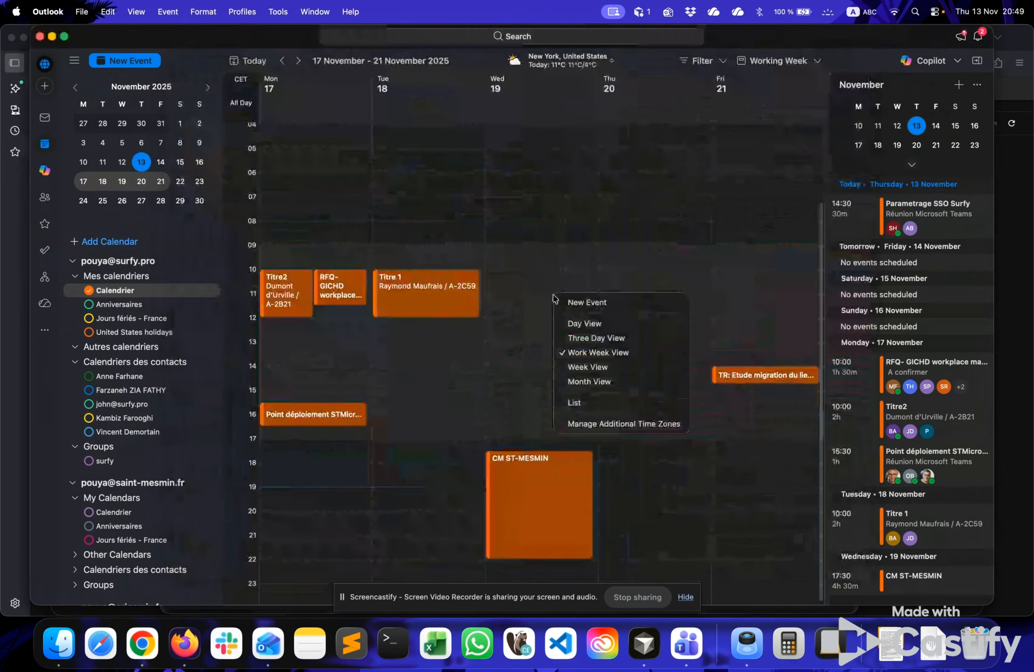
pyautogui.click(579, 306)
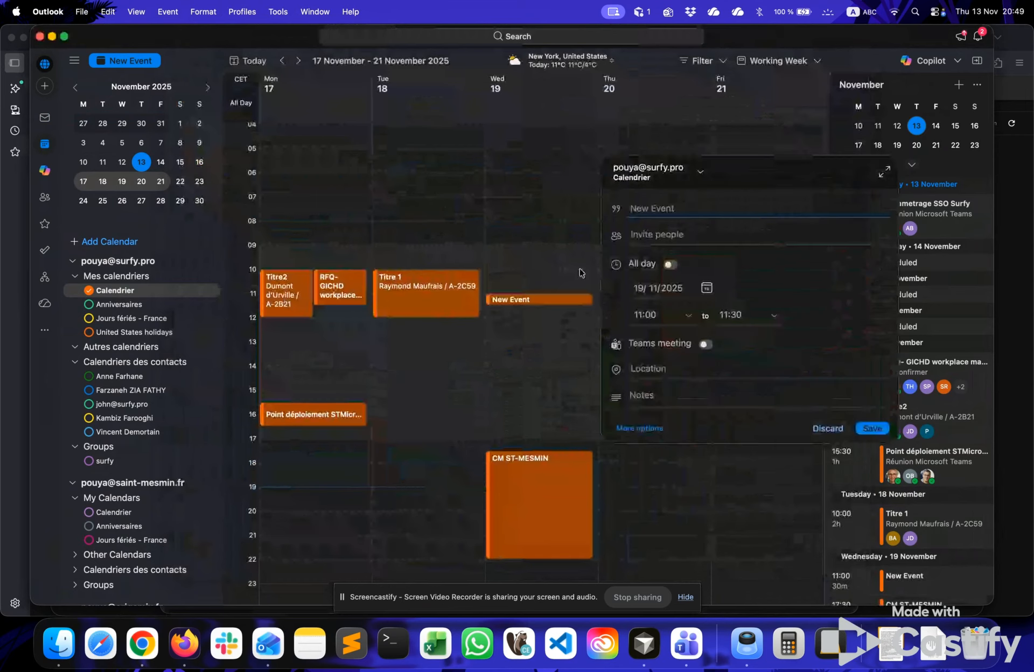
pyautogui.click(649, 369)
pyautogui.write('urb')
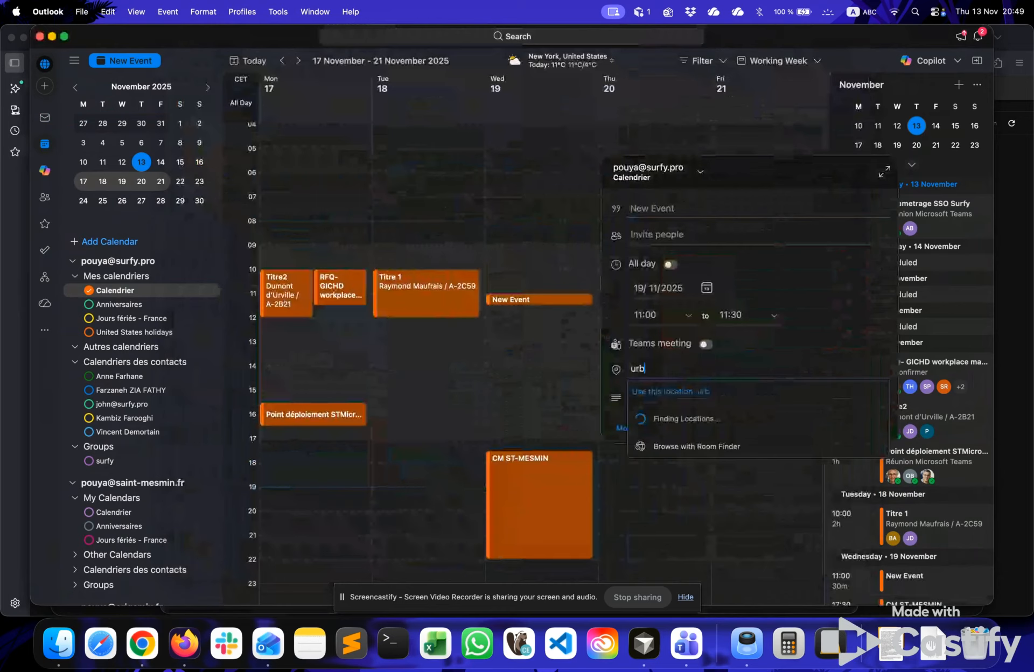
pyautogui.press('BackSpace')
pyautogui.write('vi')
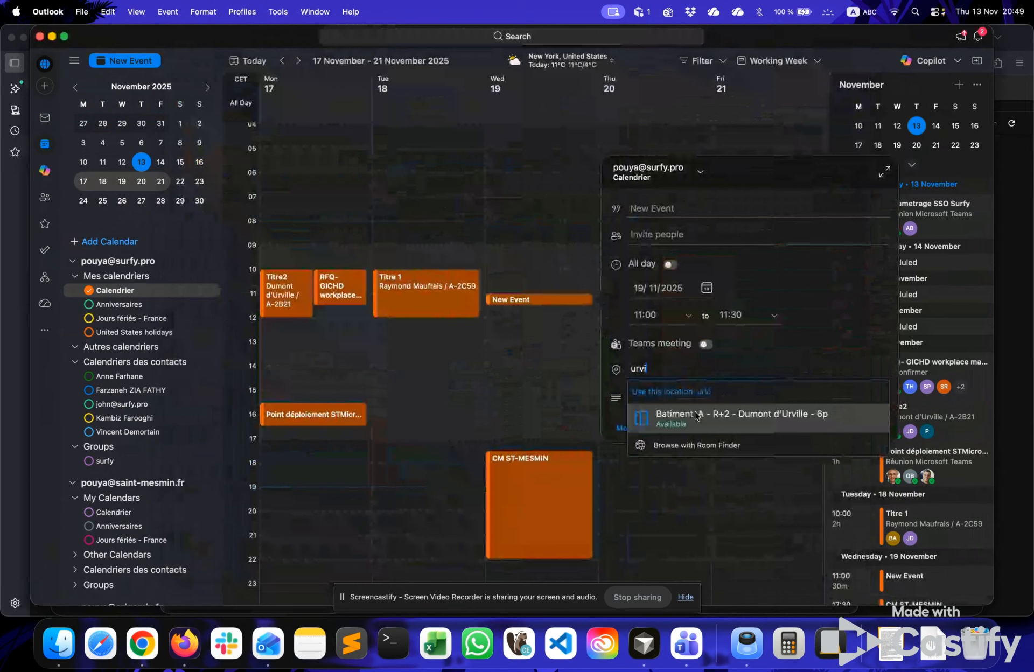
pyautogui.click(684, 413)
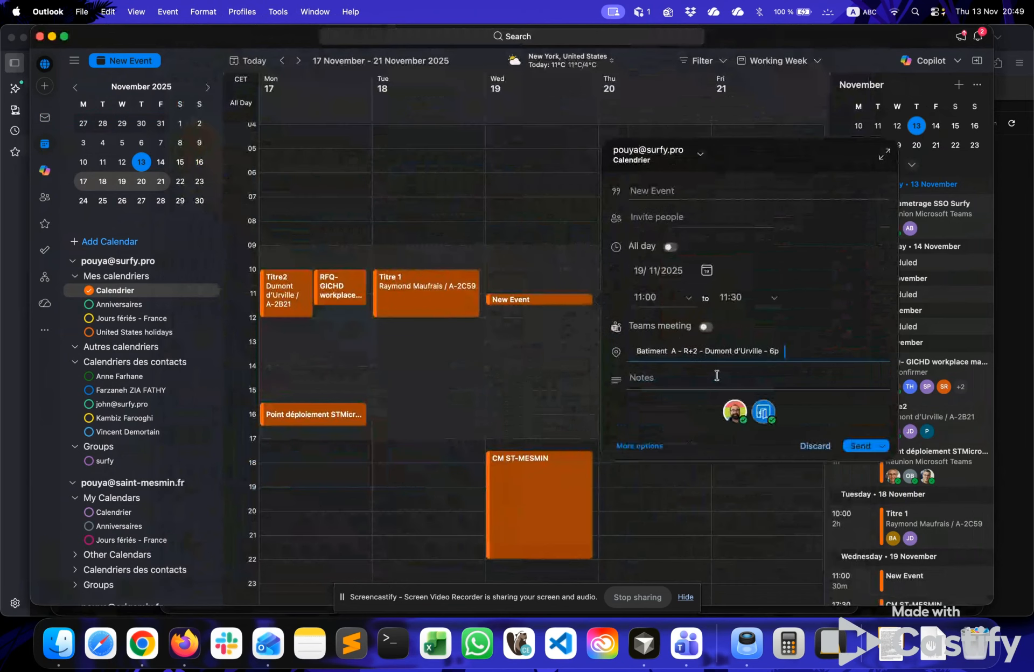
# Title the new event Test3 and send the invitation to the room
pyautogui.click(654, 190)
pyautogui.write('Test3')
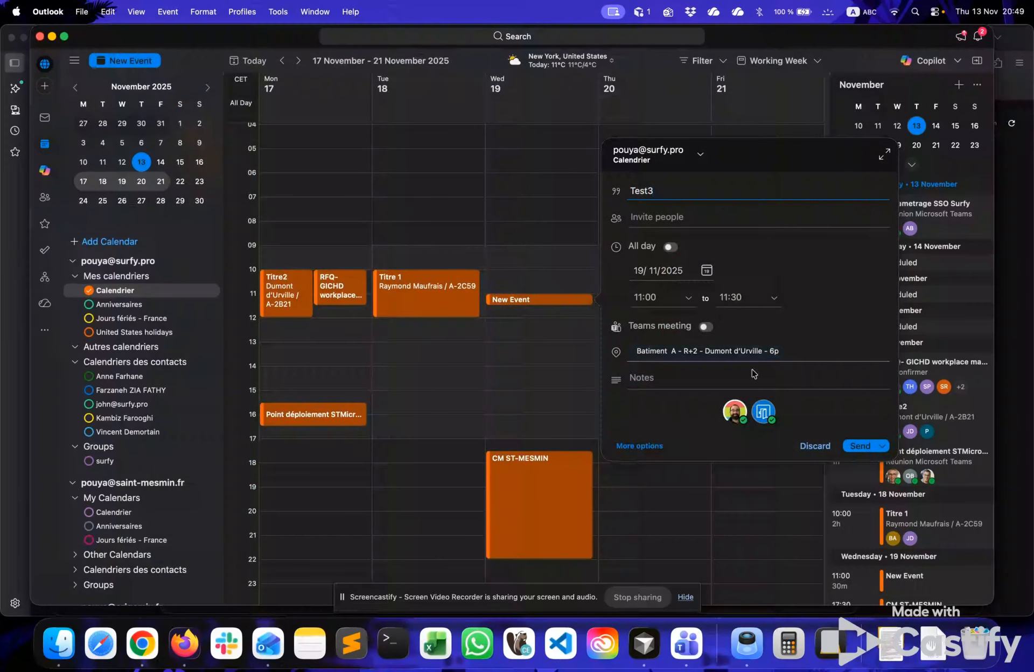
pyautogui.click(866, 447)
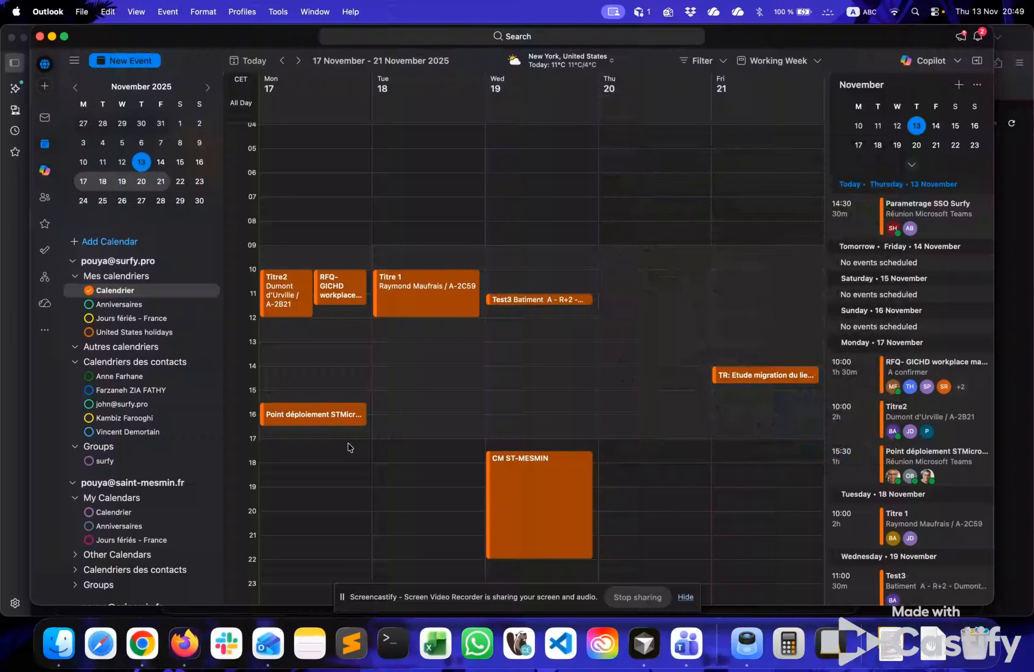
# Switch to Surfy, search the room cards for "urv" and view the reservation calendar of Dumont d'Urville
pyautogui.click(142, 644)
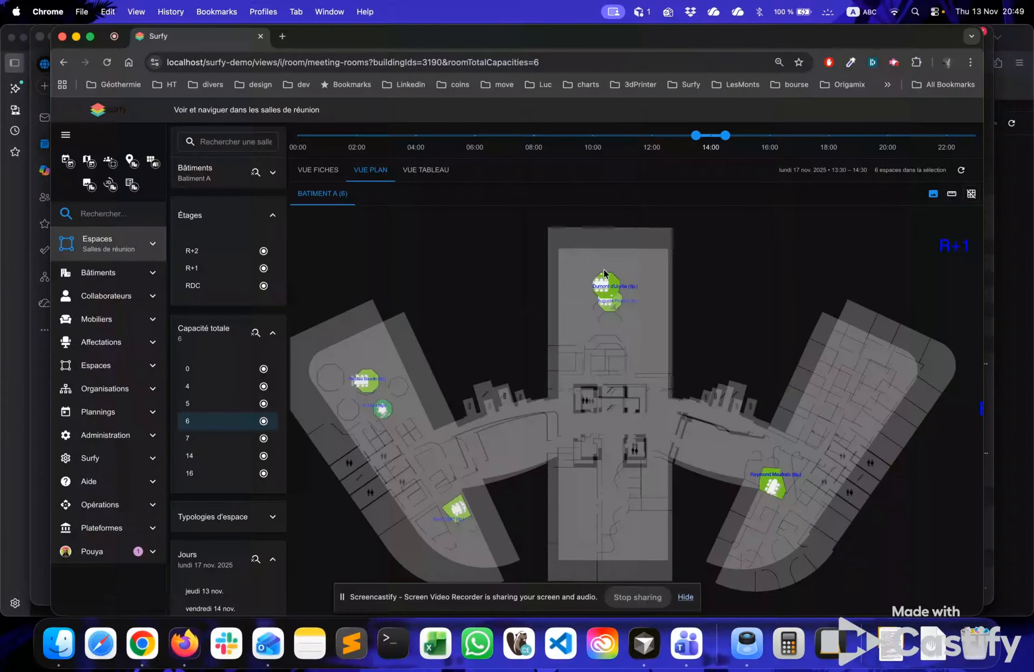
pyautogui.click(318, 169)
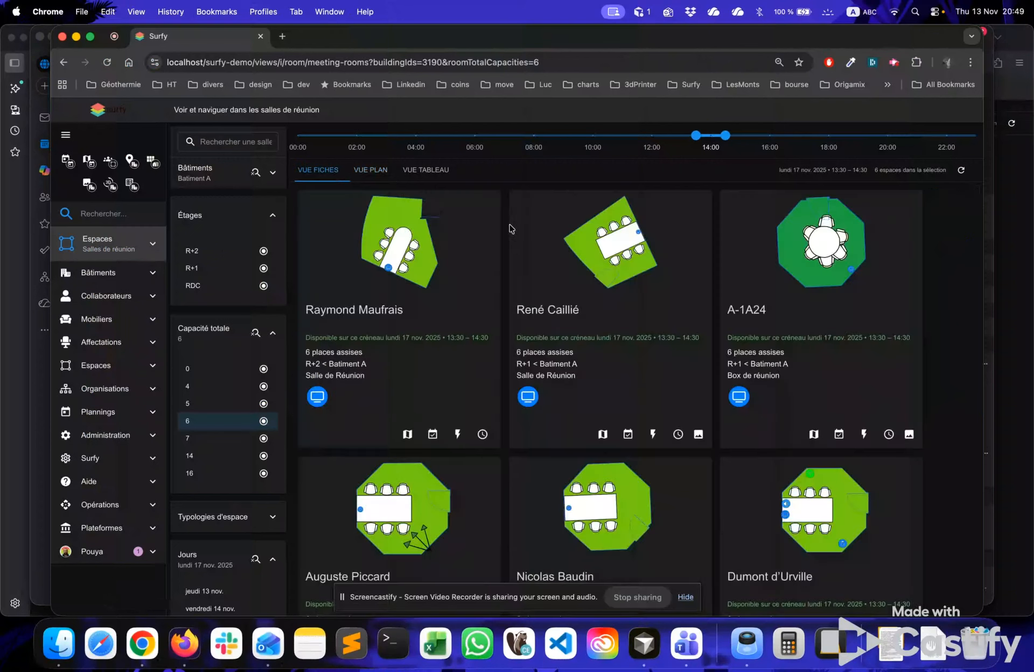
pyautogui.click(232, 141)
pyautogui.write('urb')
pyautogui.press('BackSpace')
pyautogui.write('v')
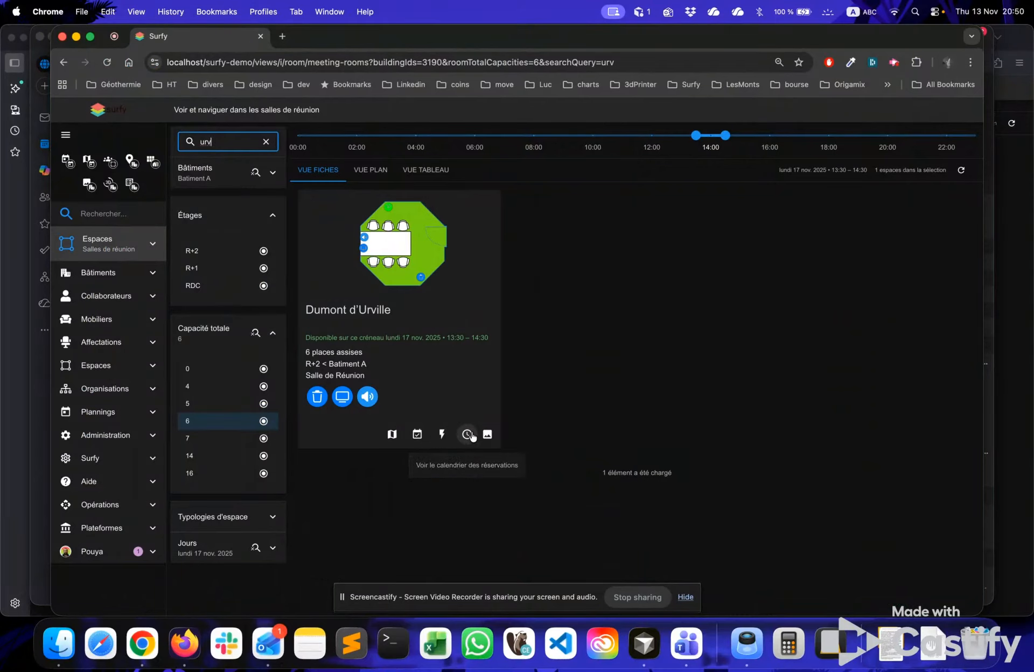
pyautogui.click(467, 435)
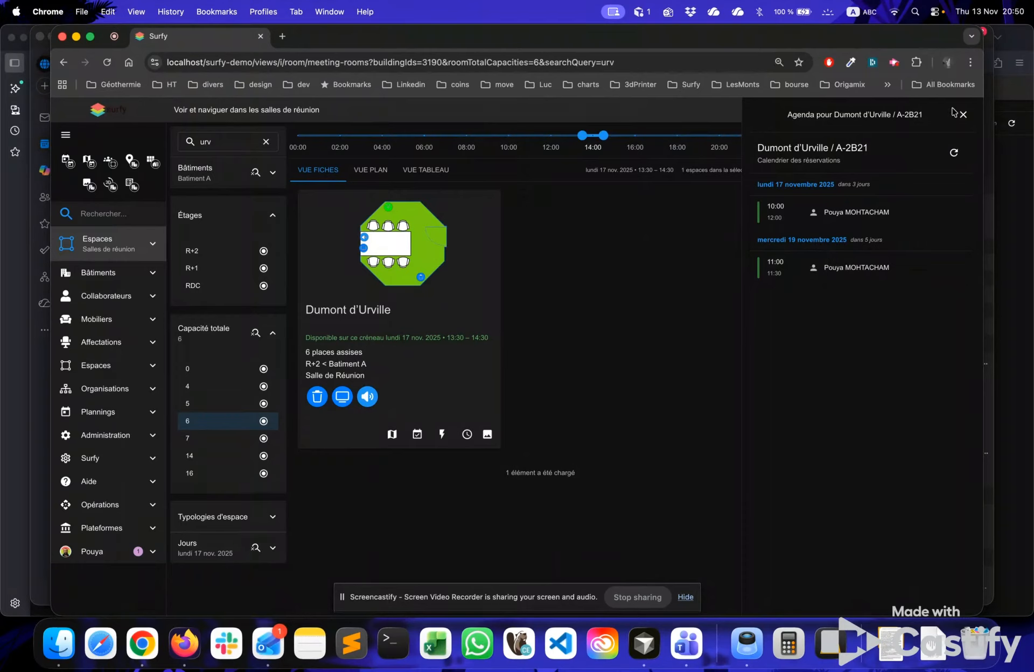
pyautogui.click(963, 114)
# Switch to Outlook and send an untitled event for 20/11/2025, 10:00 to 10:30, located in Batiment A - R+2 - Dumont d'Urville - 6p
pyautogui.press('super+Tab')
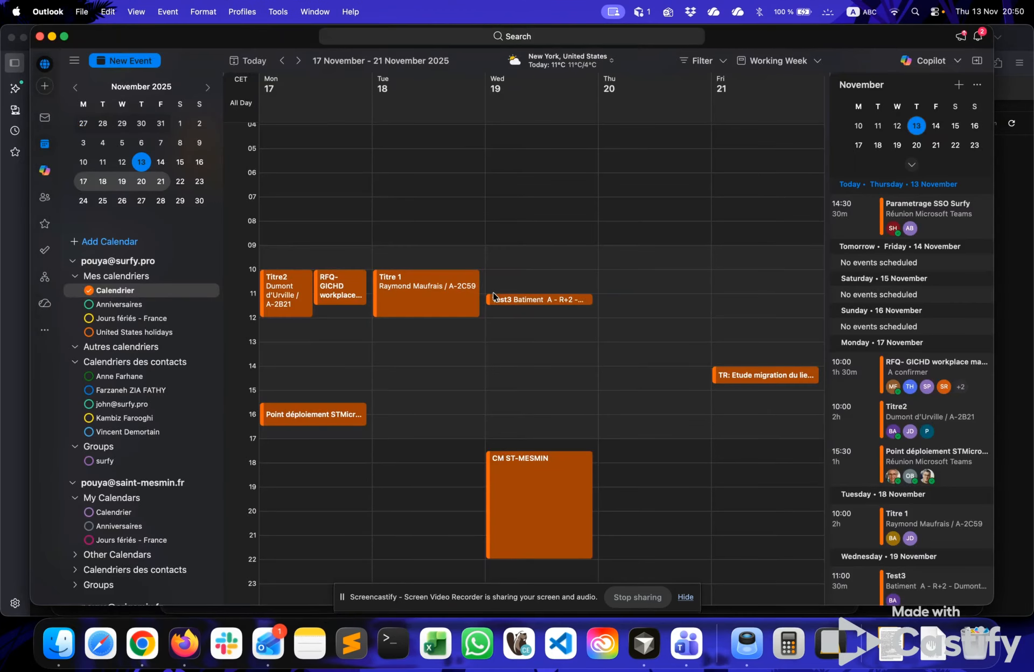
pyautogui.rightClick(672, 277)
pyautogui.click(691, 285)
pyautogui.click(746, 345)
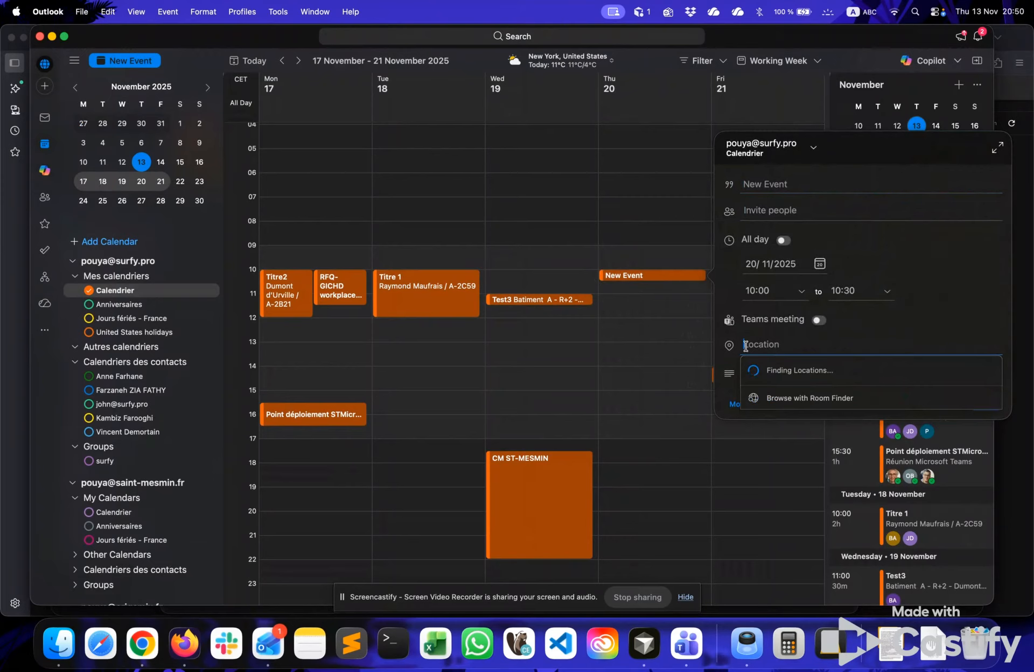
pyautogui.write('bat')
pyautogui.click(782, 396)
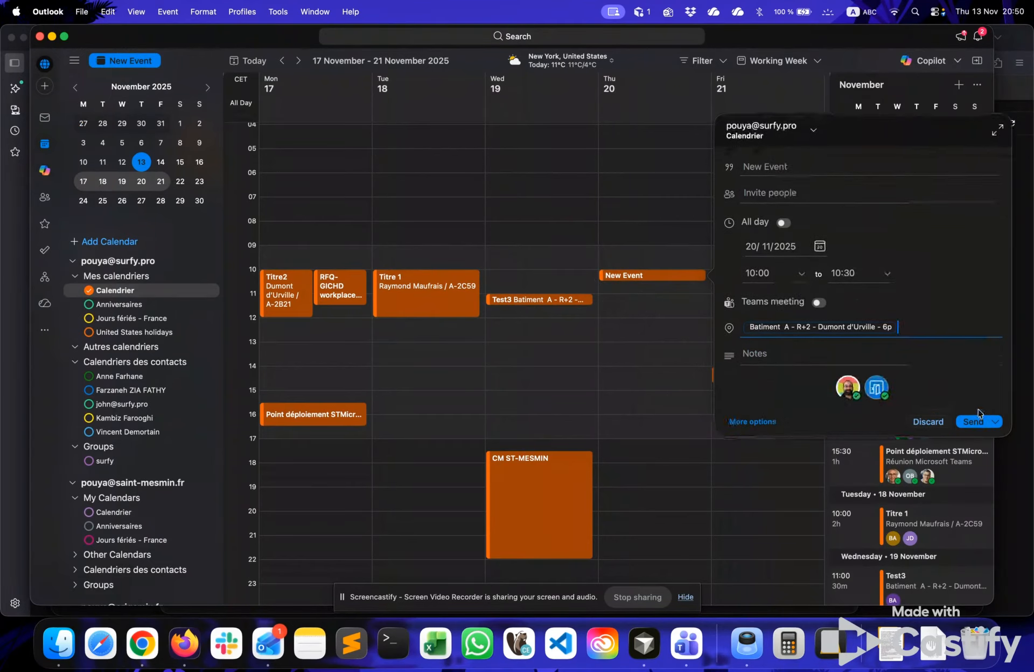
pyautogui.click(975, 421)
# Switch back to Surfy and preview the photo of the Dumont d'Urville room from its card
pyautogui.press('super+Tab')
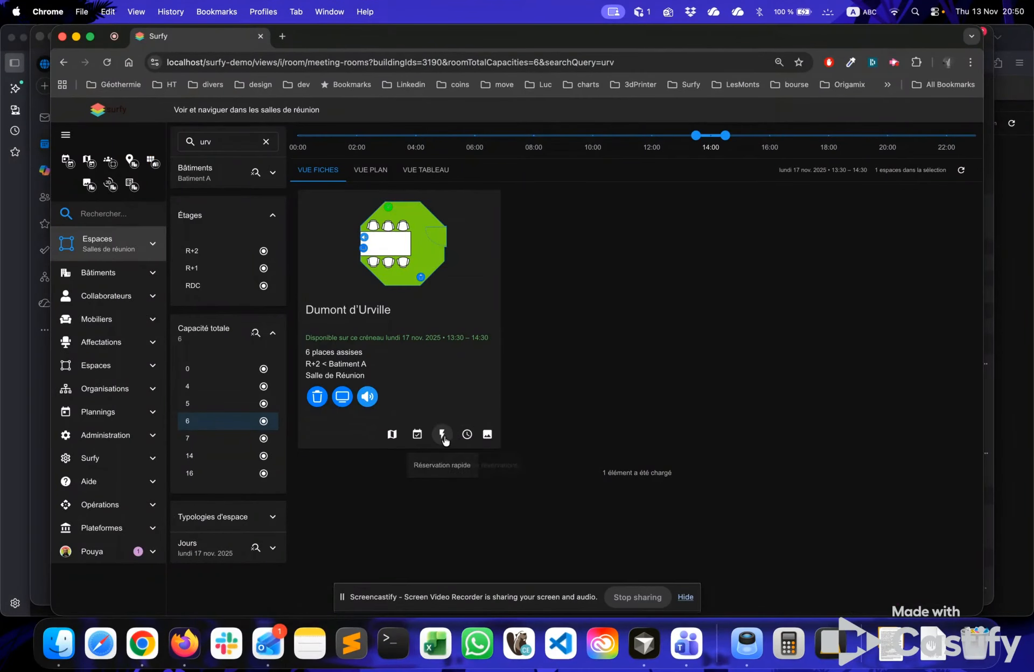
pyautogui.moveTo(487, 434)
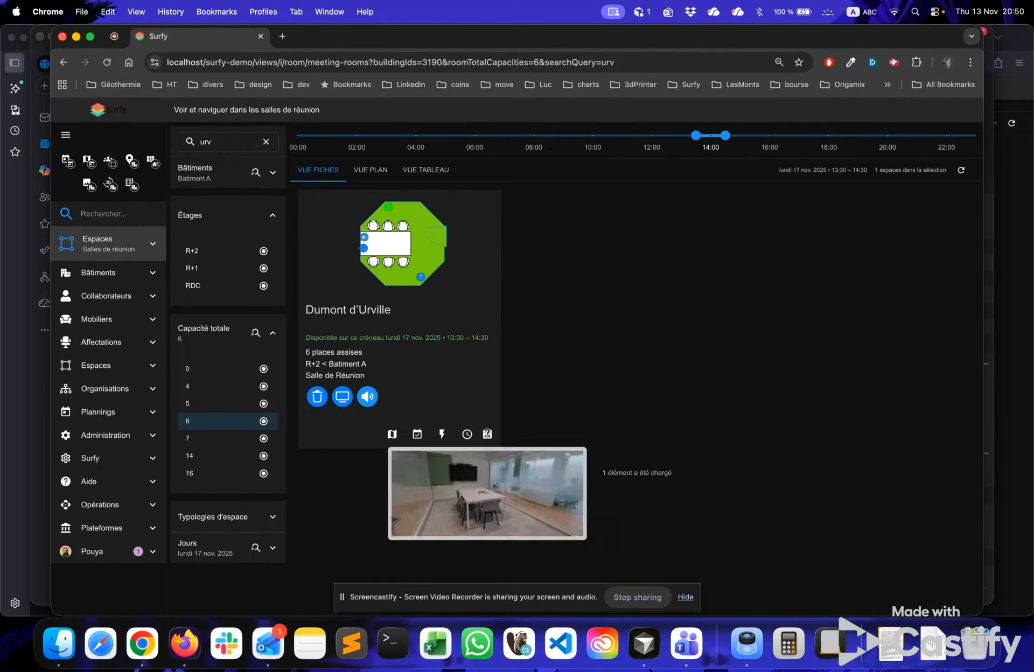
# View the reservation agenda of Dumont d'Urville, and check its booking grid for the week of 17 to 21 November 2025
pyautogui.click(467, 435)
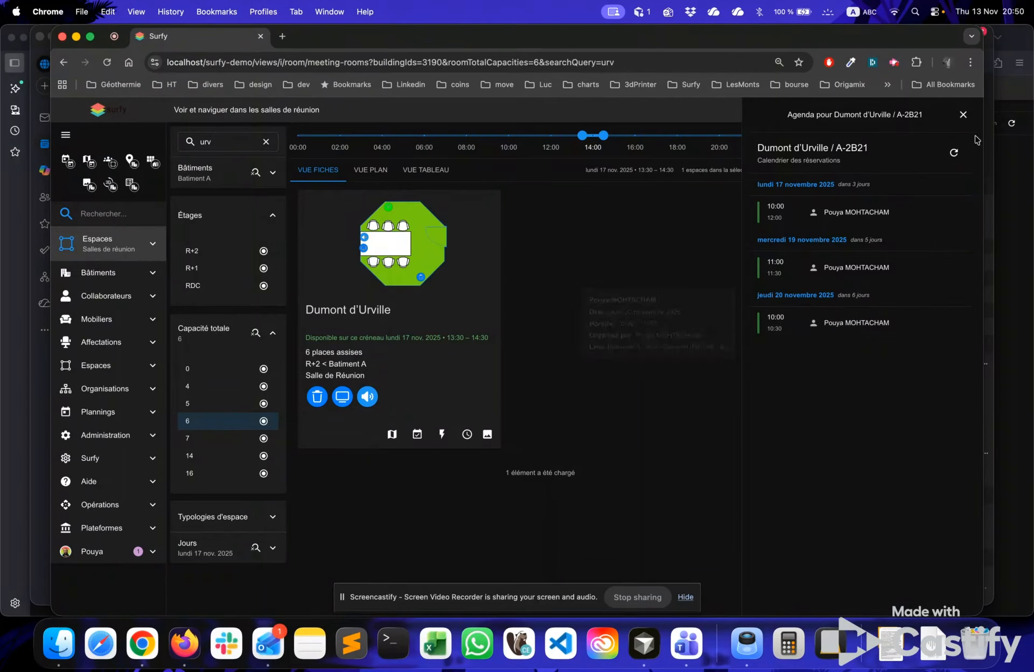
pyautogui.click(964, 114)
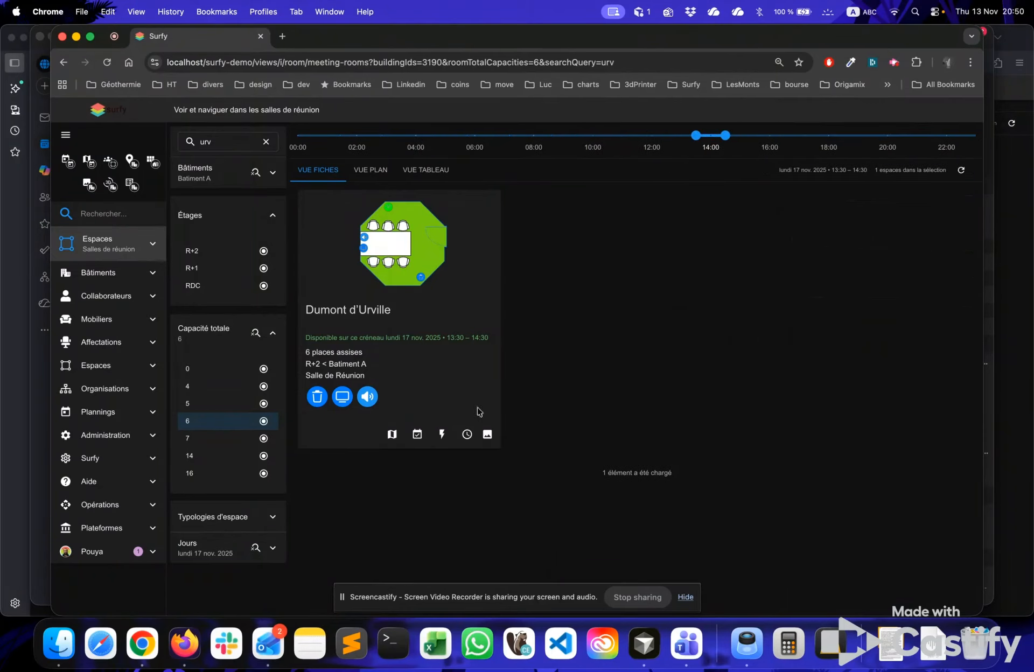
pyautogui.click(417, 434)
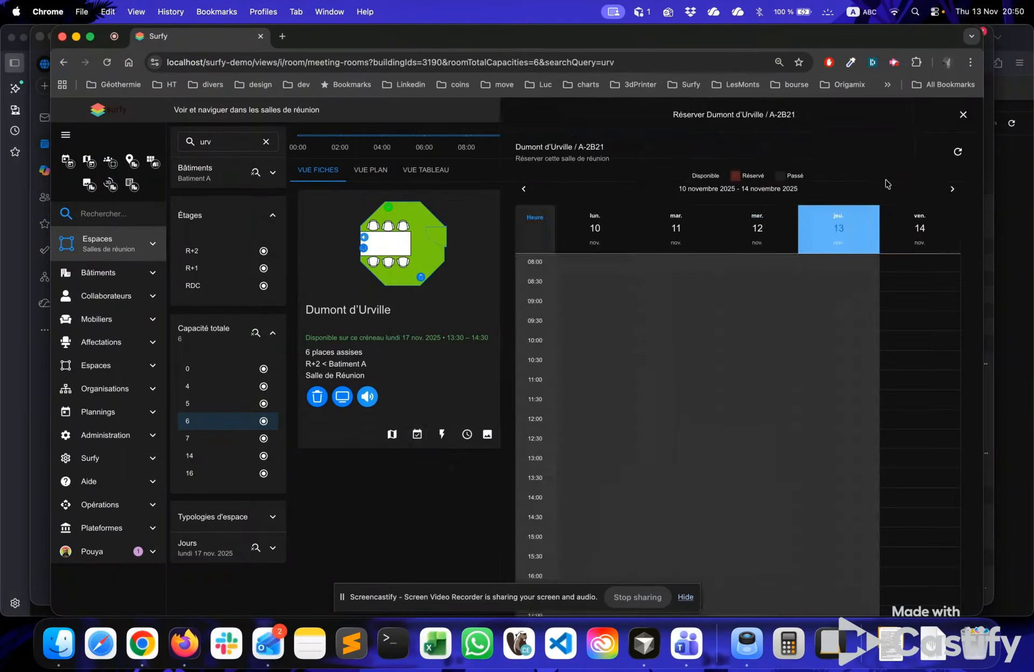
pyautogui.click(952, 188)
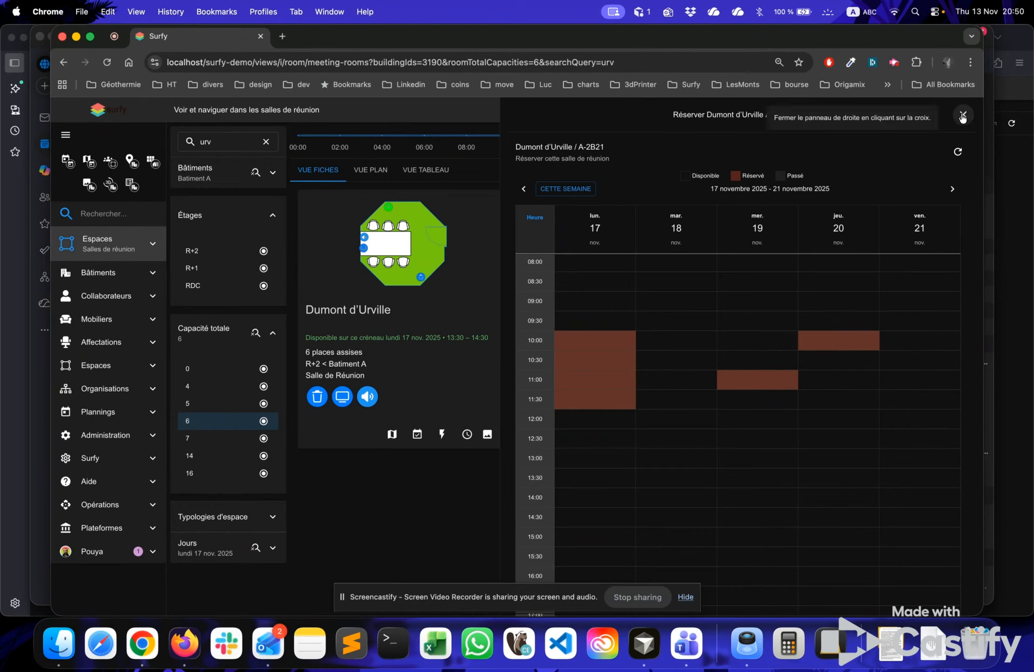
pyautogui.click(964, 114)
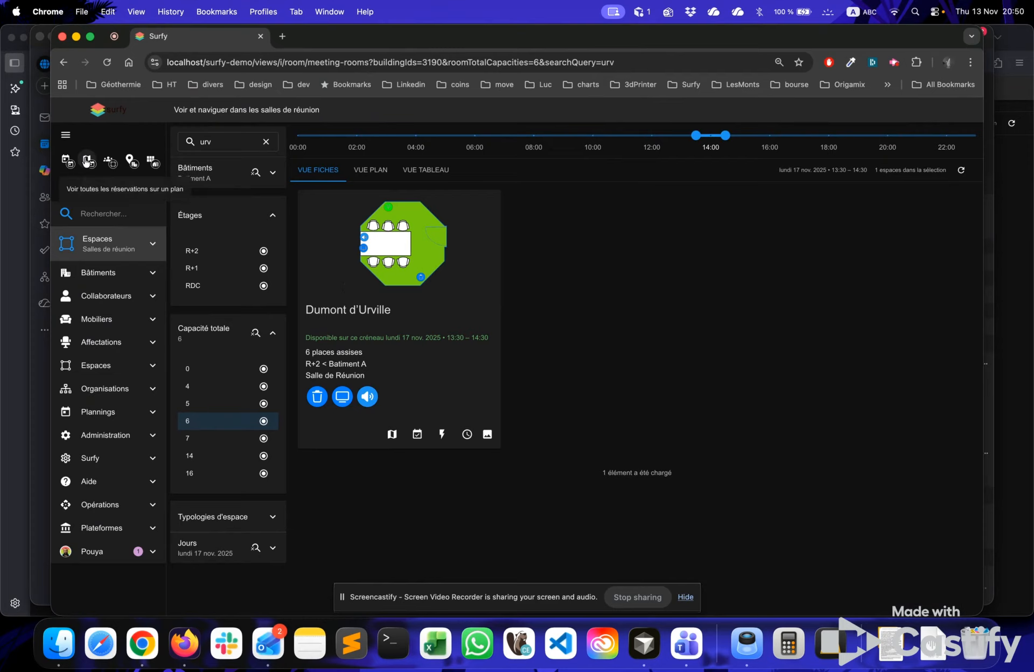
# Open the personal planning, set Tuesday 18 November to office work and reserve workstation A-2A22C in Quartier Vert of Batiment A
pyautogui.click(67, 161)
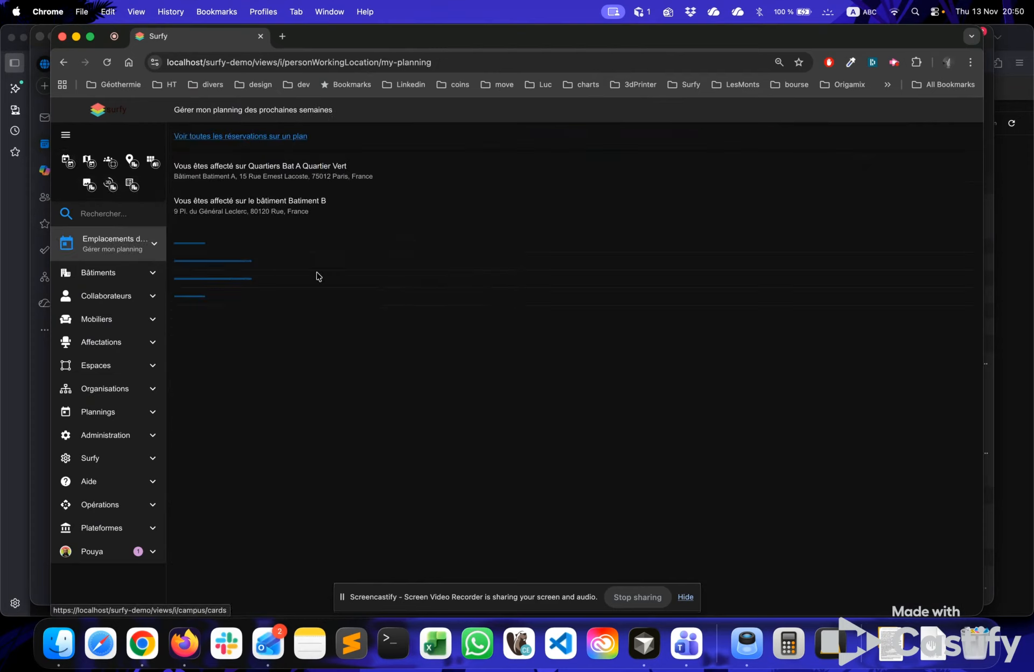
pyautogui.scroll(-4, 366, 364)
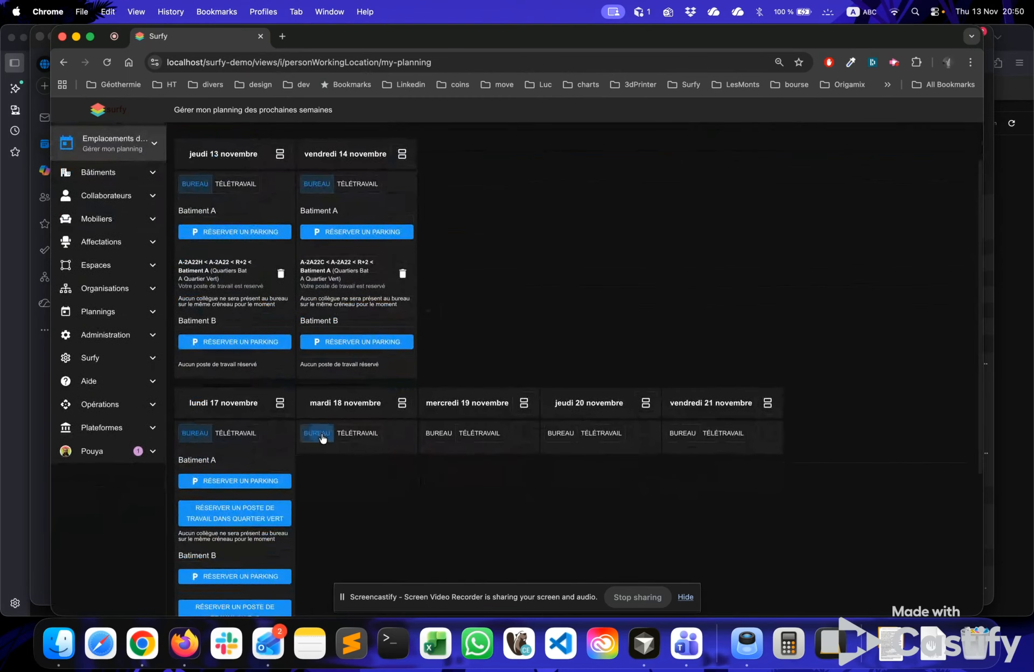
pyautogui.click(371, 418)
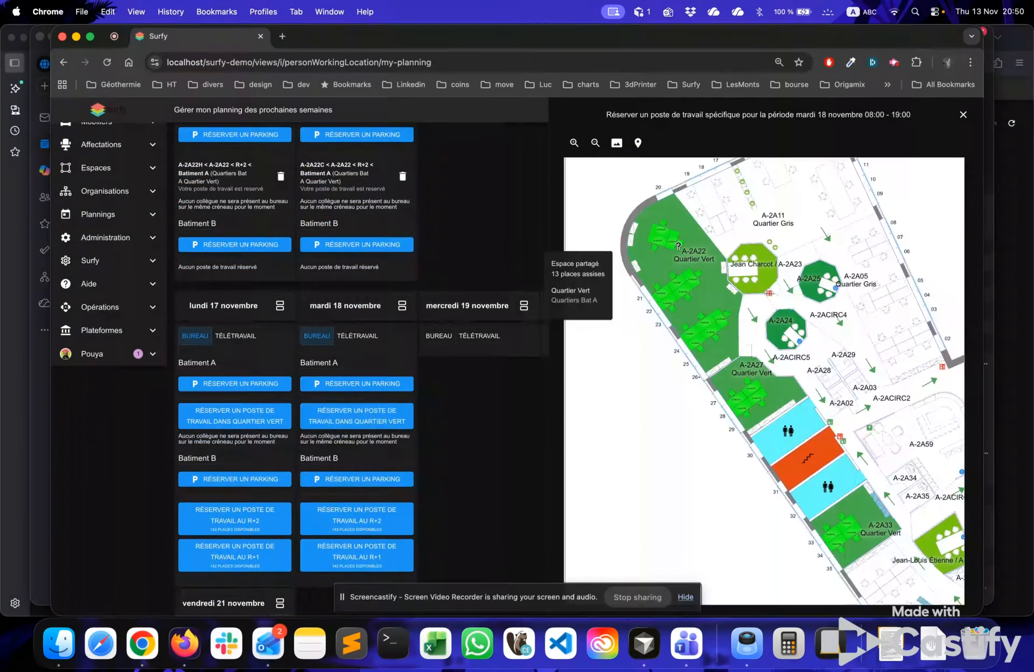
pyautogui.click(672, 246)
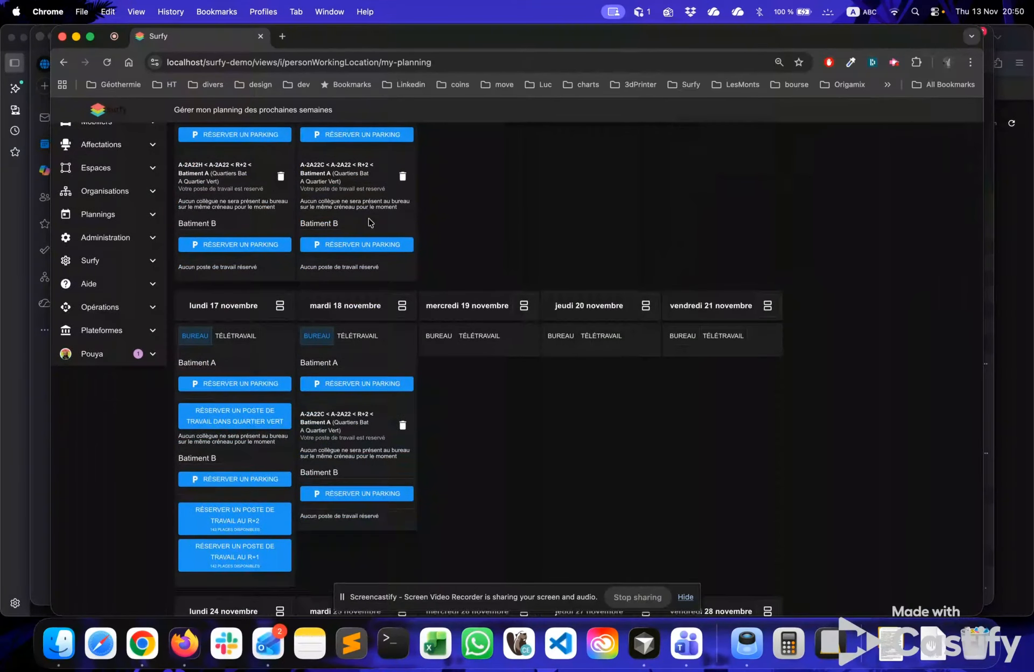
pyautogui.scroll(4, 241, 508)
# Switch to the Surfy session in Firefox, open the meeting rooms from its home page and filter them to floor R+1 of Batiment A
pyautogui.click(191, 657)
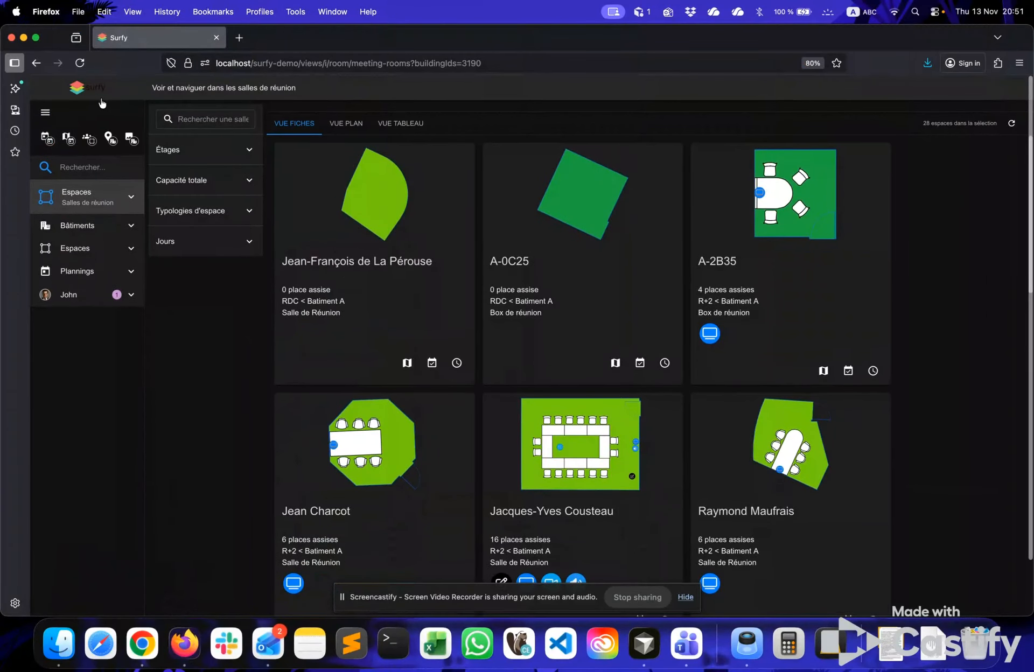
pyautogui.click(82, 97)
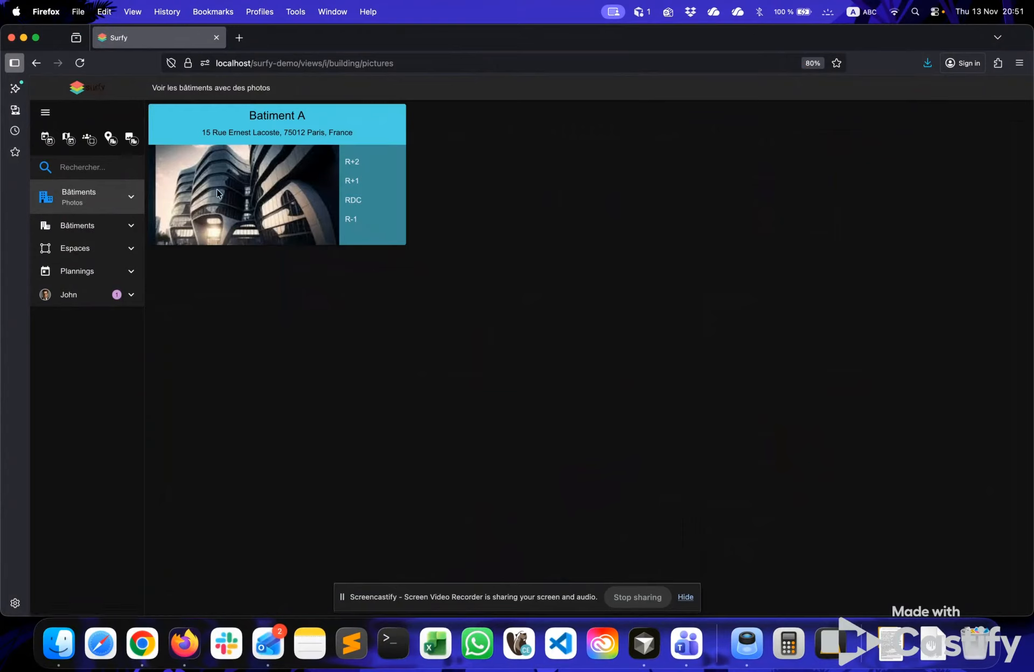
pyautogui.click(91, 141)
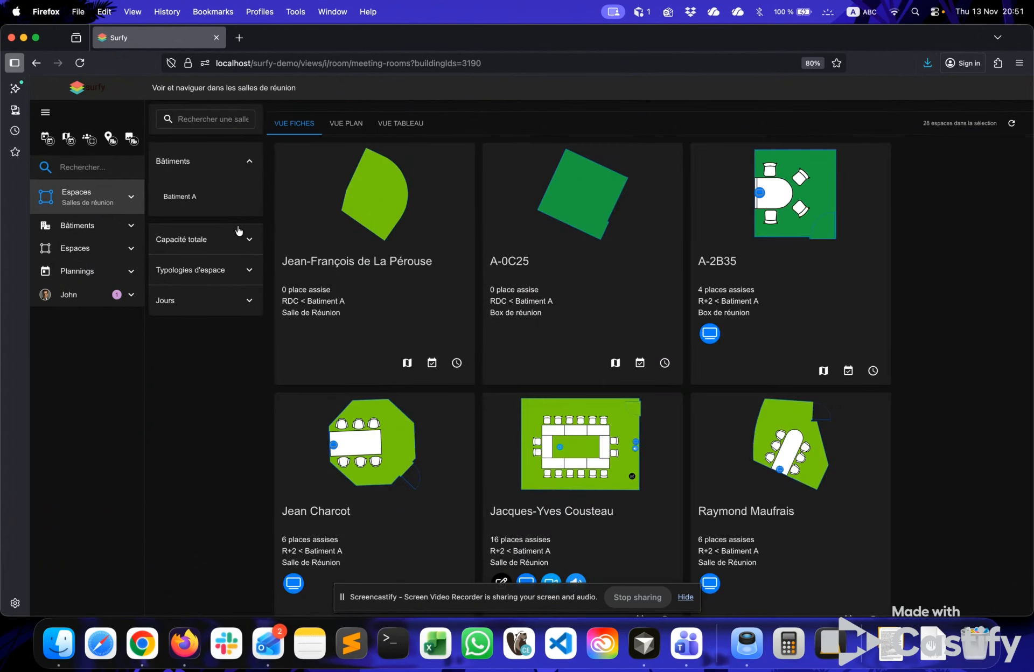
pyautogui.click(209, 207)
pyautogui.click(216, 157)
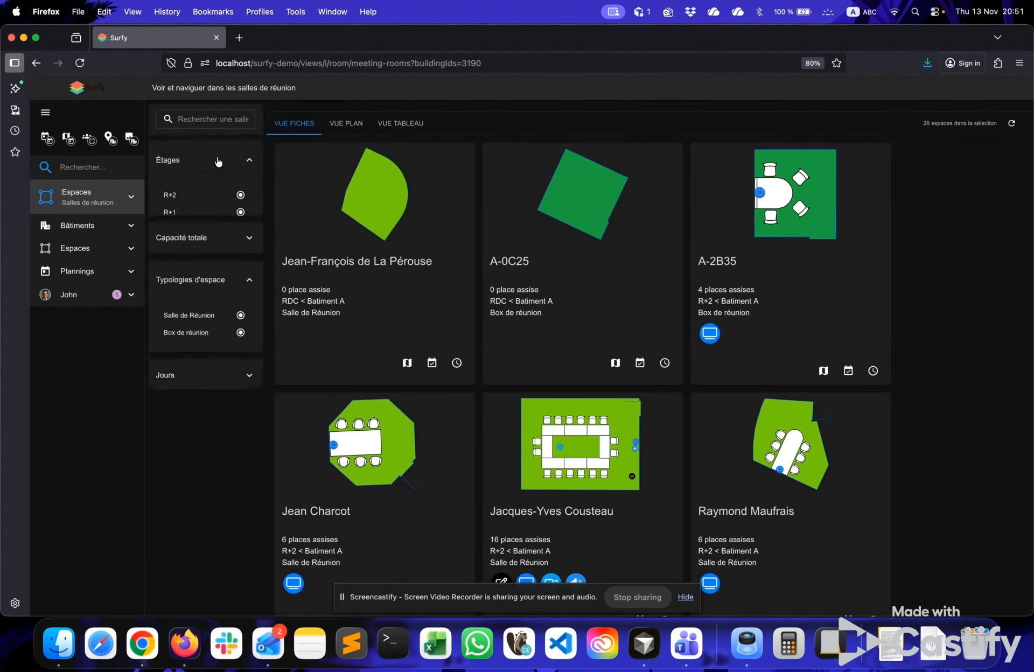
pyautogui.click(205, 215)
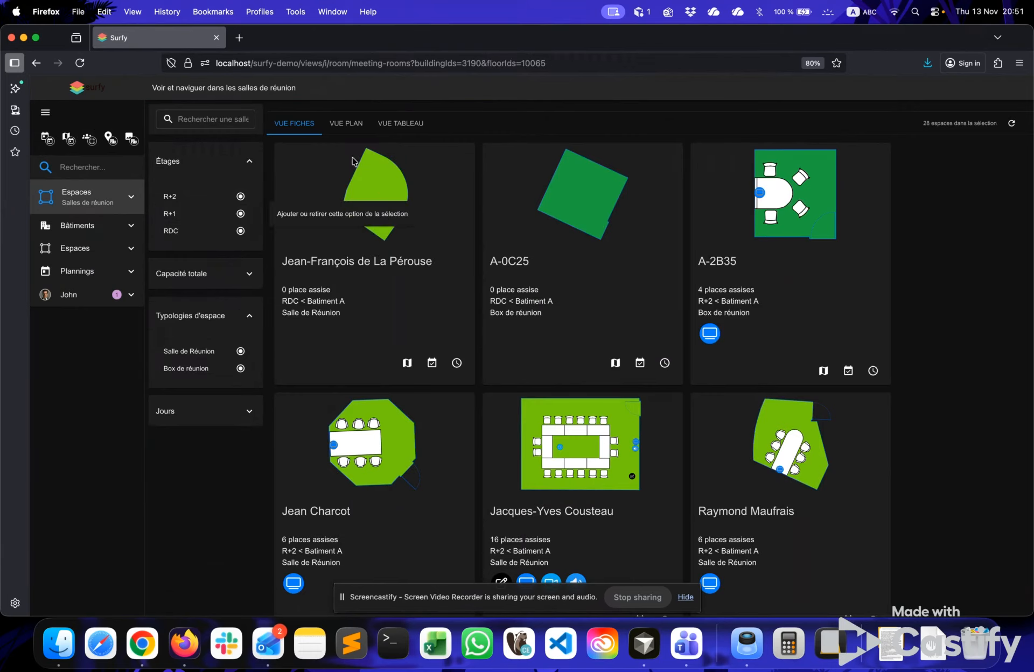
# Examine the R+1 meeting rooms on the floor plan, including the details of Jean Raspail, and return to the card view
pyautogui.click(346, 125)
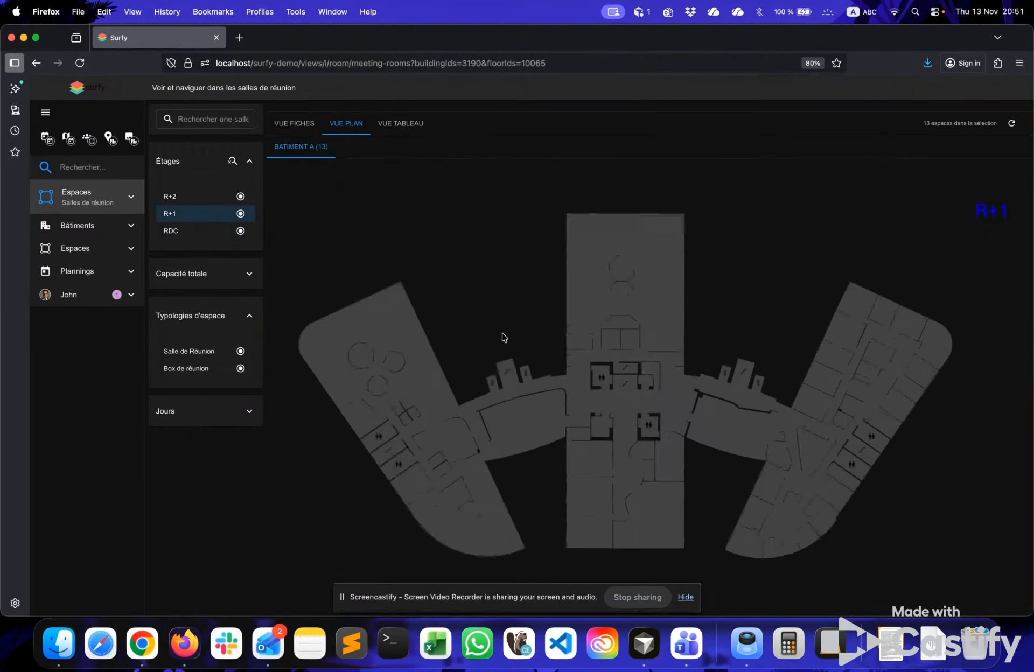
pyautogui.moveTo(530, 328); pyautogui.dragTo(536, 304)
pyautogui.moveTo(632, 423)
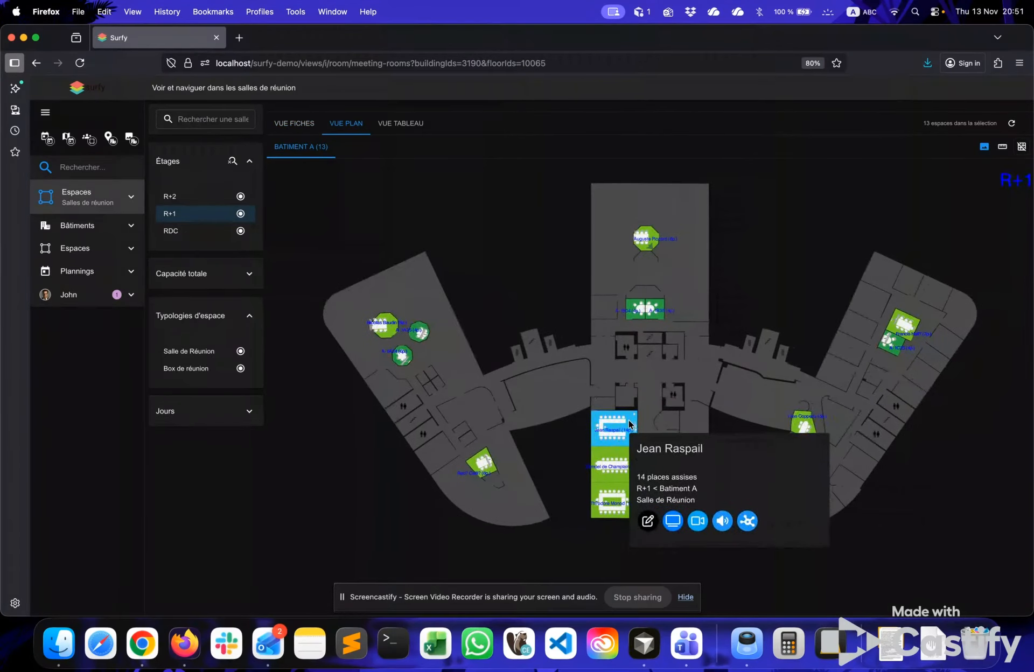
pyautogui.moveTo(662, 312)
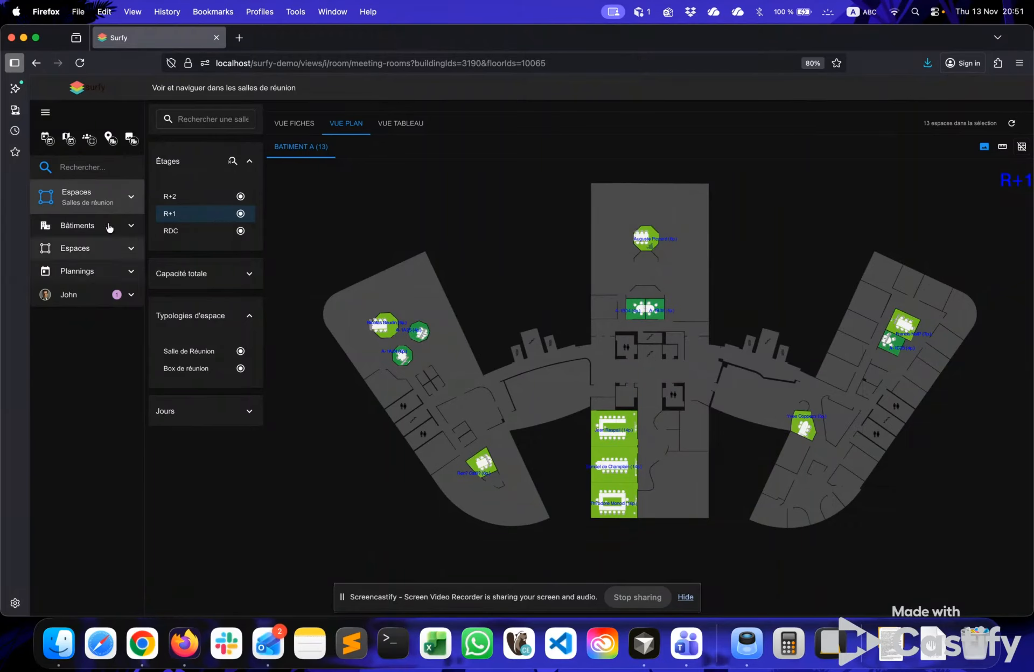
pyautogui.click(296, 125)
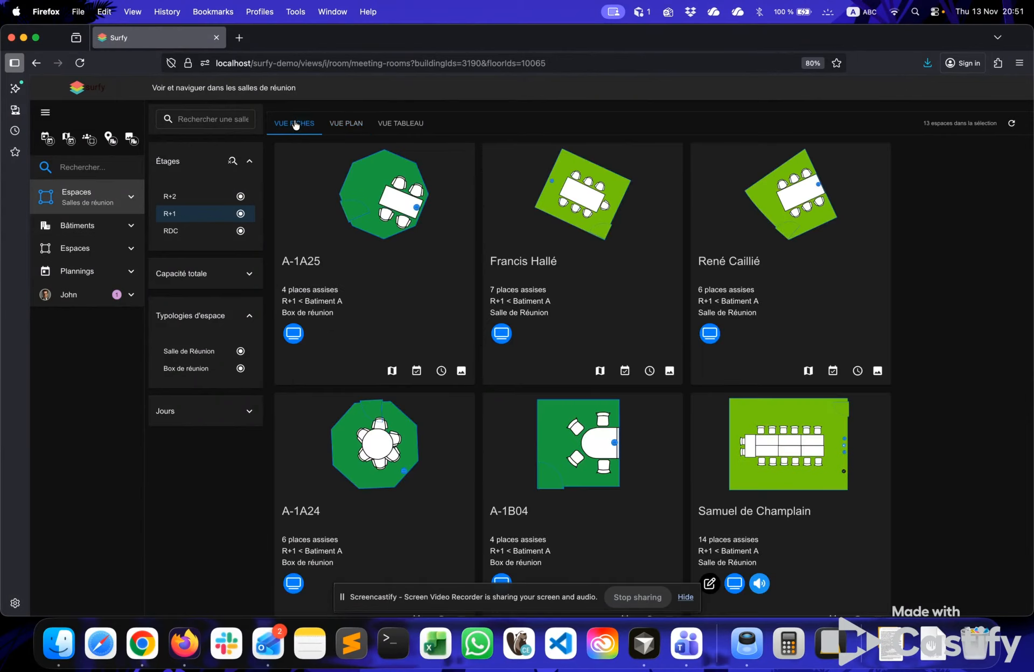